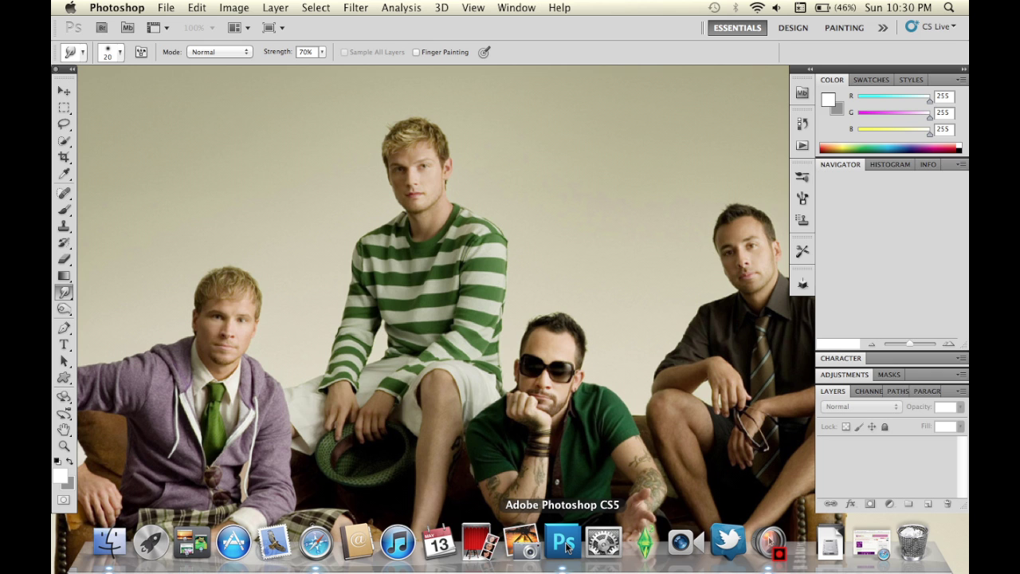
Open Background.jpg from Documents and reposition its document window.
left_click(166, 8)
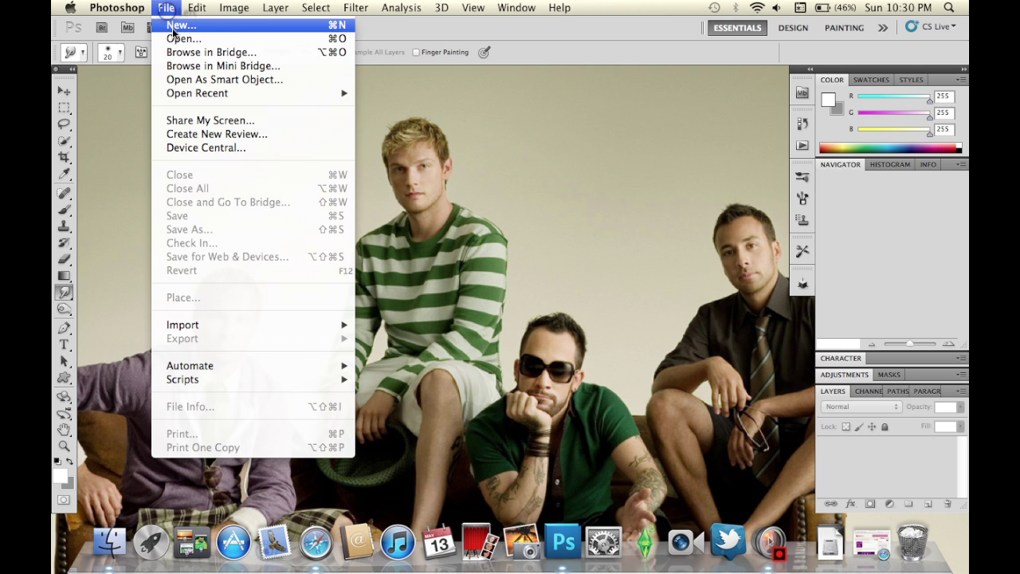
left_click(254, 42)
scroll(433, 185, "down", 10)
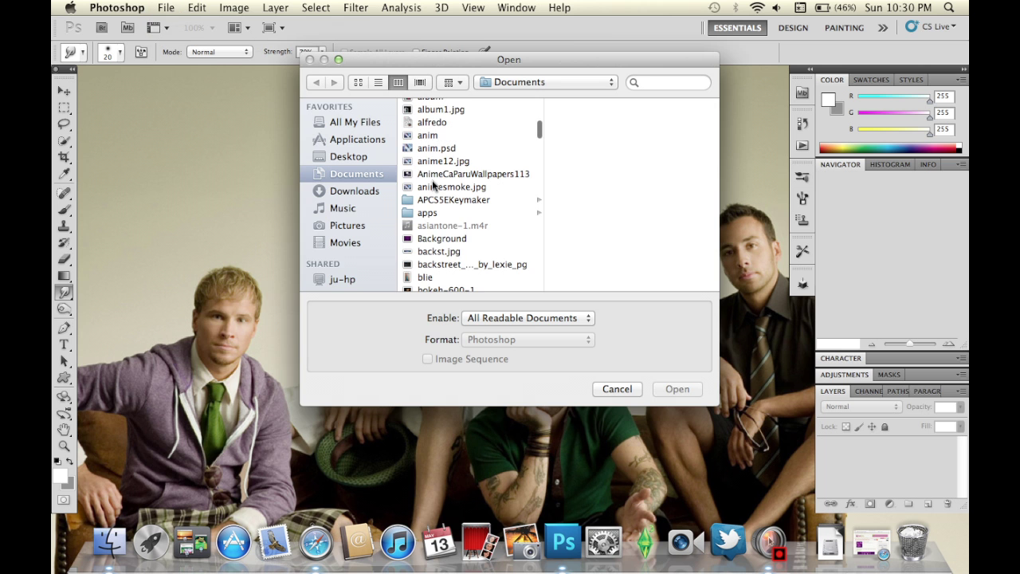
scroll(433, 185, "down", 5)
scroll(433, 185, "up", 2)
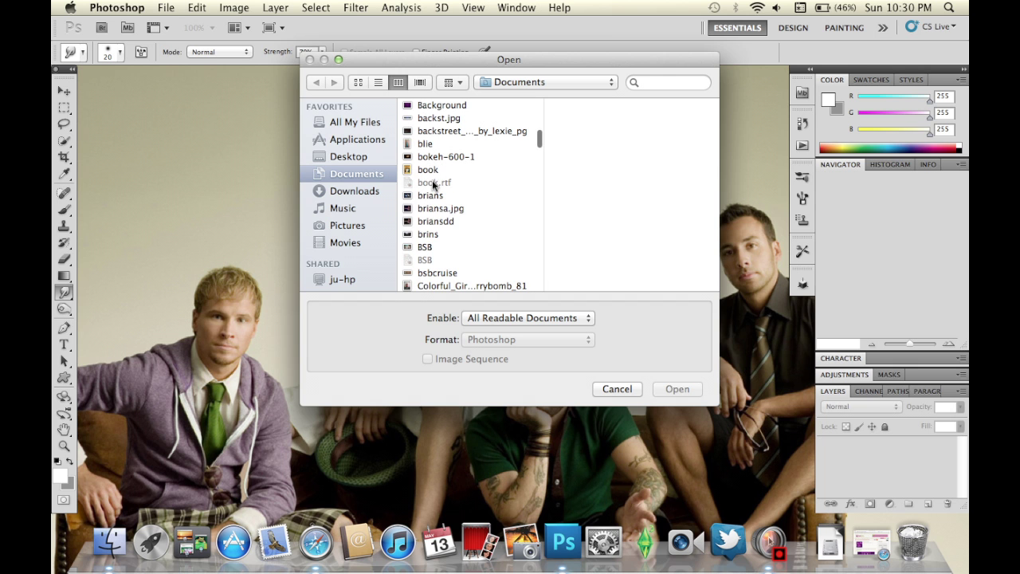
left_click(452, 108)
left_click(678, 389)
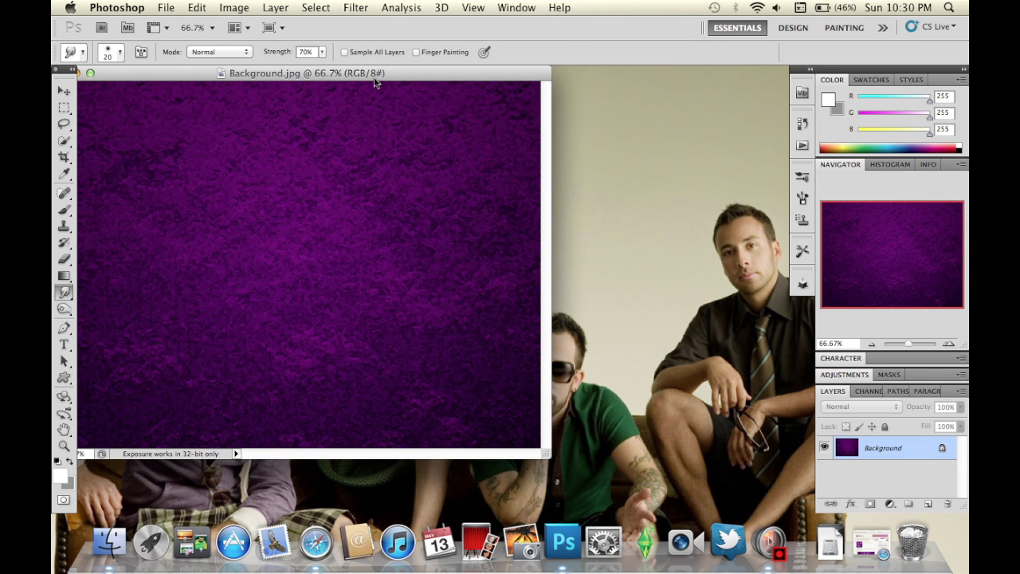
left_click_drag(384, 77, 510, 102)
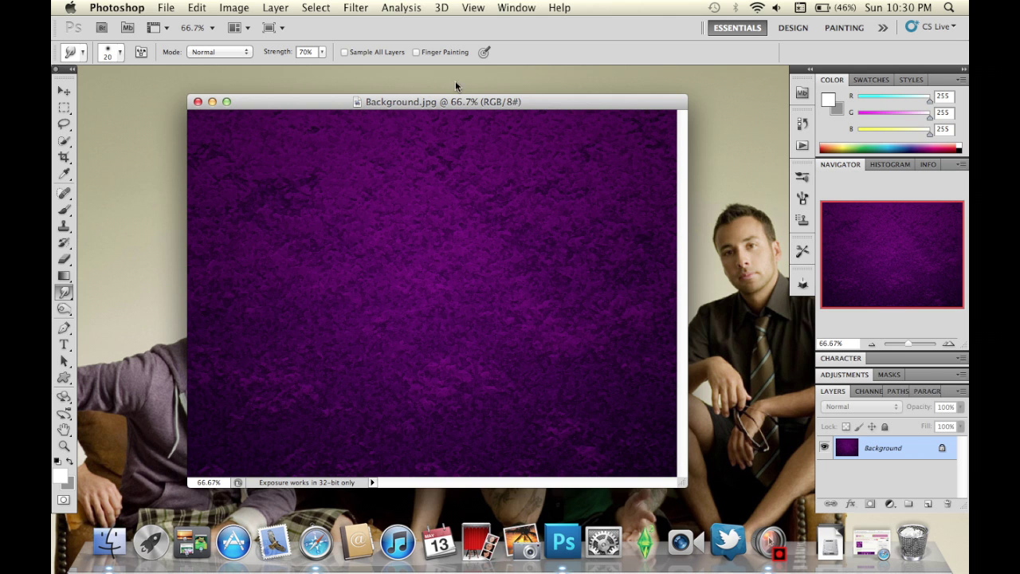
With the Type tool set to Euphemia UCAS, type 'Jazzed' and 'Tutorials' on two lines.
left_click(67, 344)
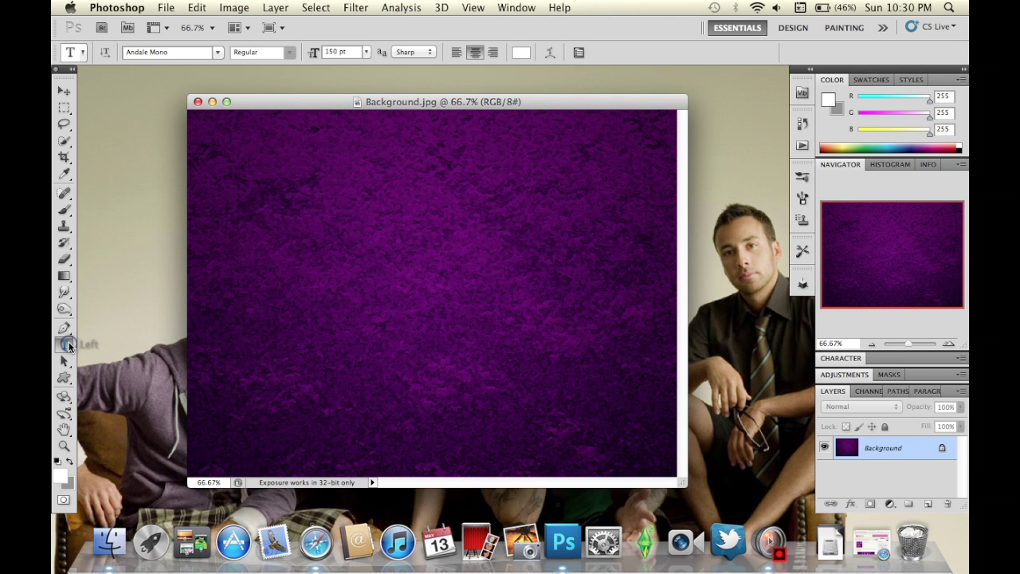
left_click(218, 53)
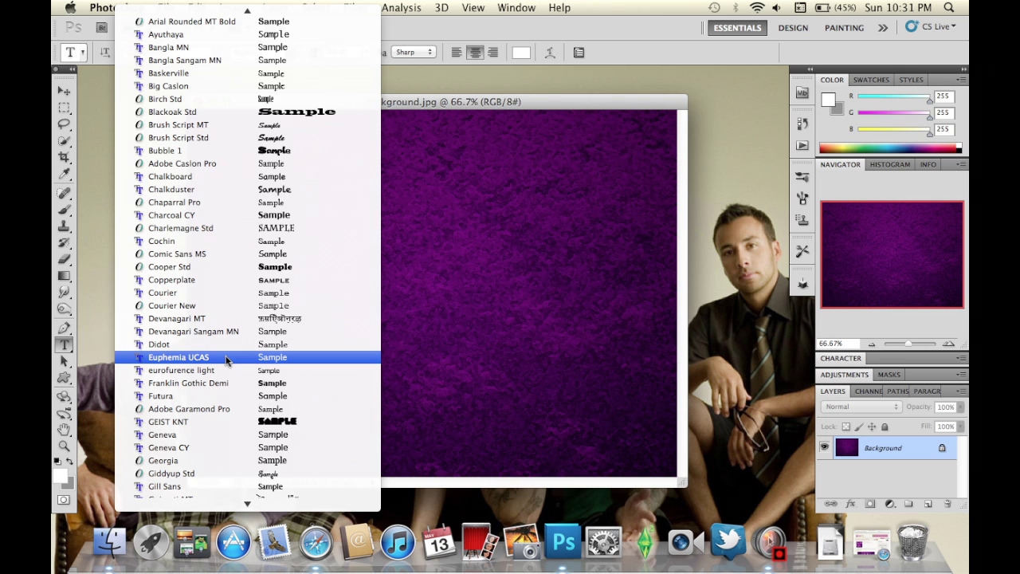
left_click(227, 360)
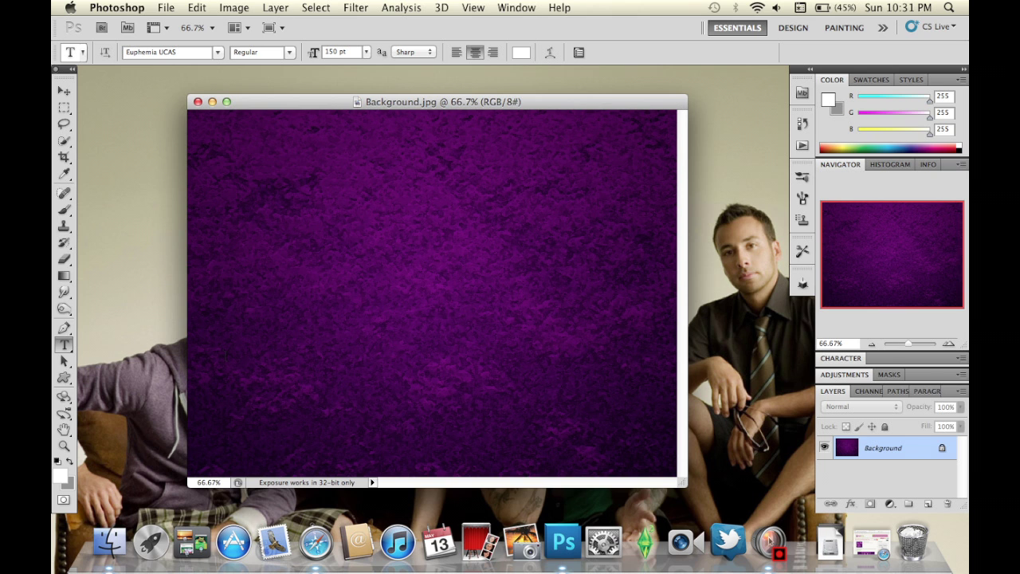
left_click(264, 273)
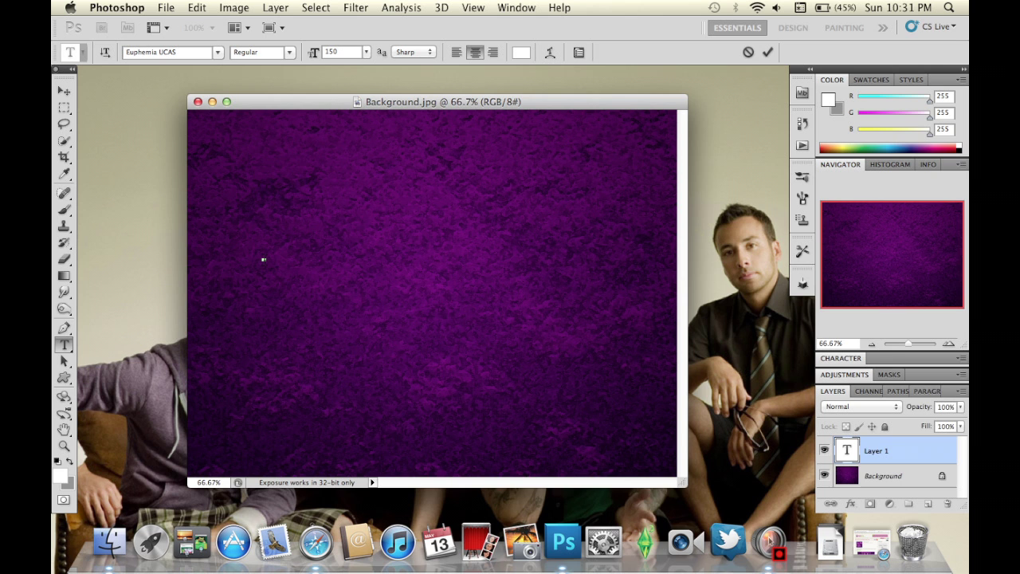
type("Jazz")
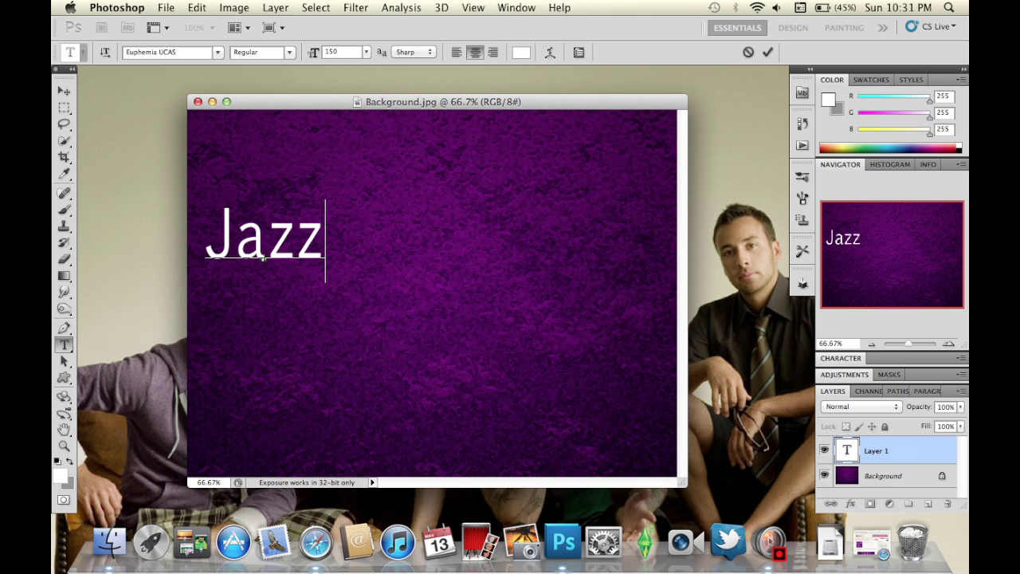
type("ed")
key("Return")
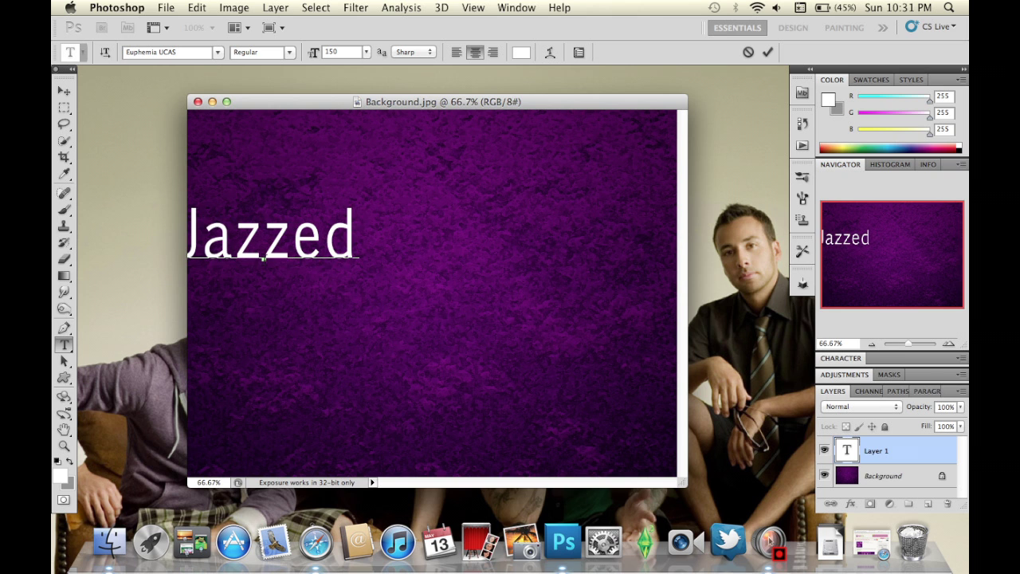
type("Tu")
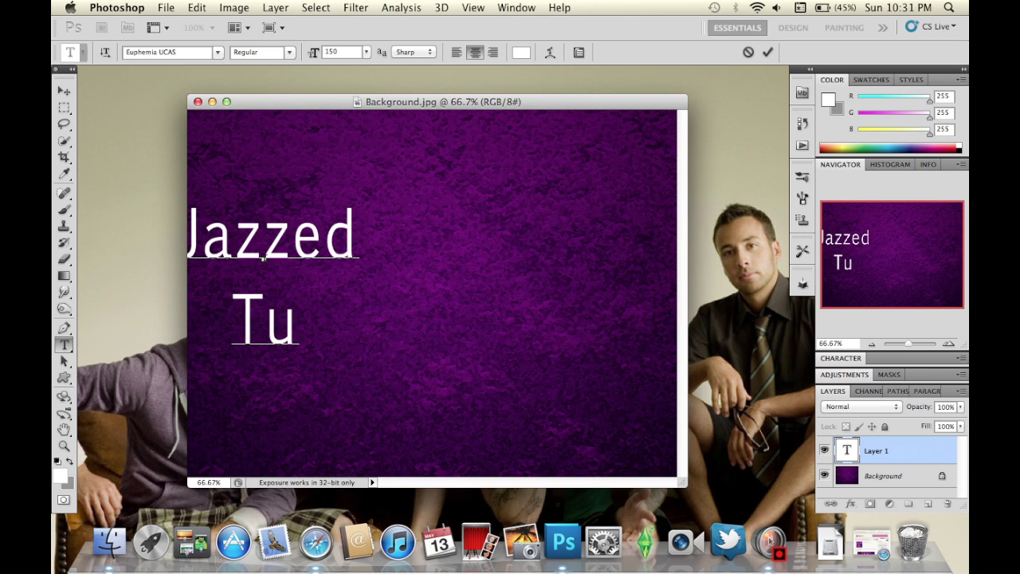
type("torials")
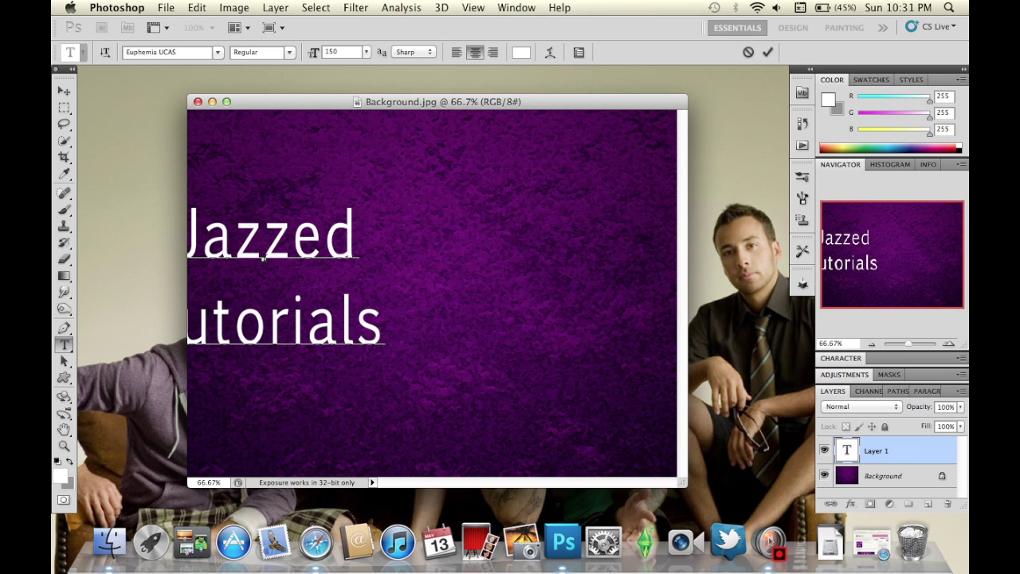
Keep Regular style, centre the text, set it to 150 pt and commit it.
left_click(288, 53)
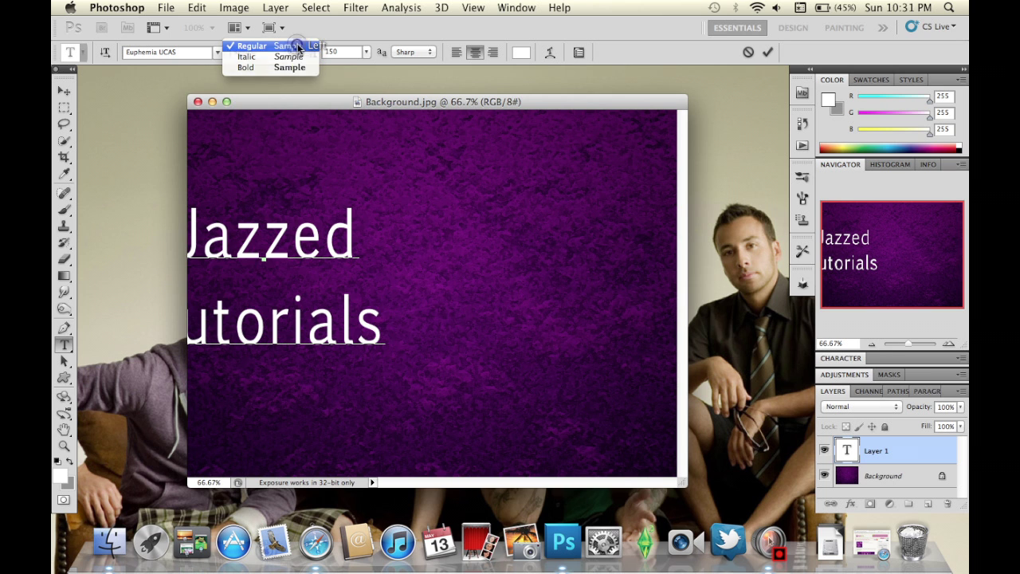
left_click(296, 44)
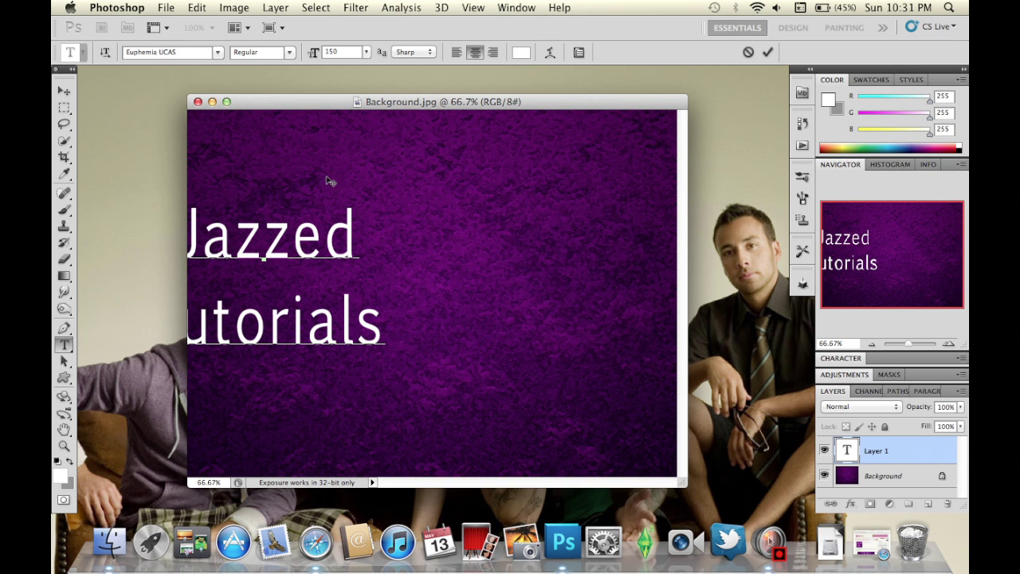
left_click_drag(235, 239, 148, 193)
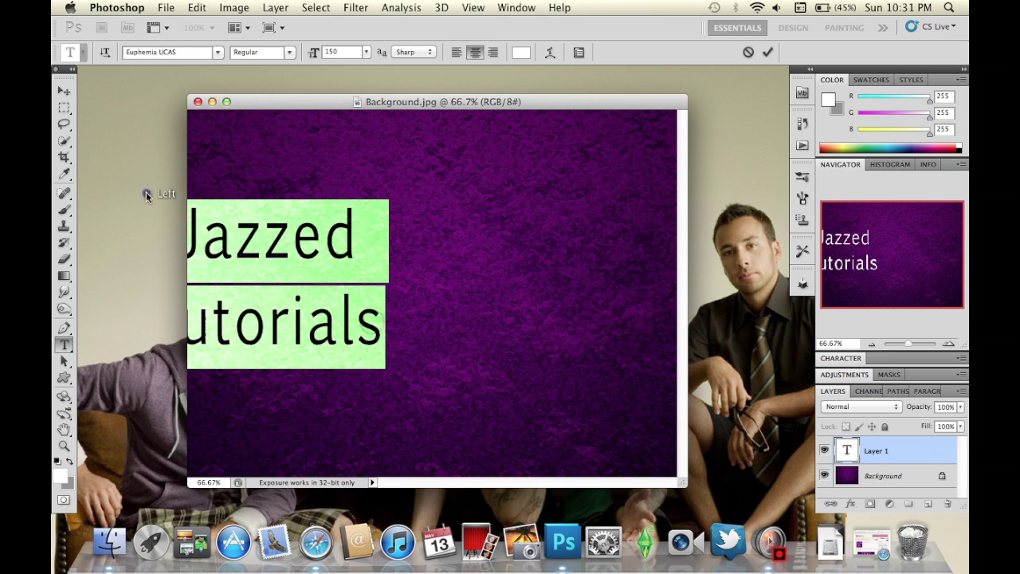
left_click_drag(246, 182, 391, 166)
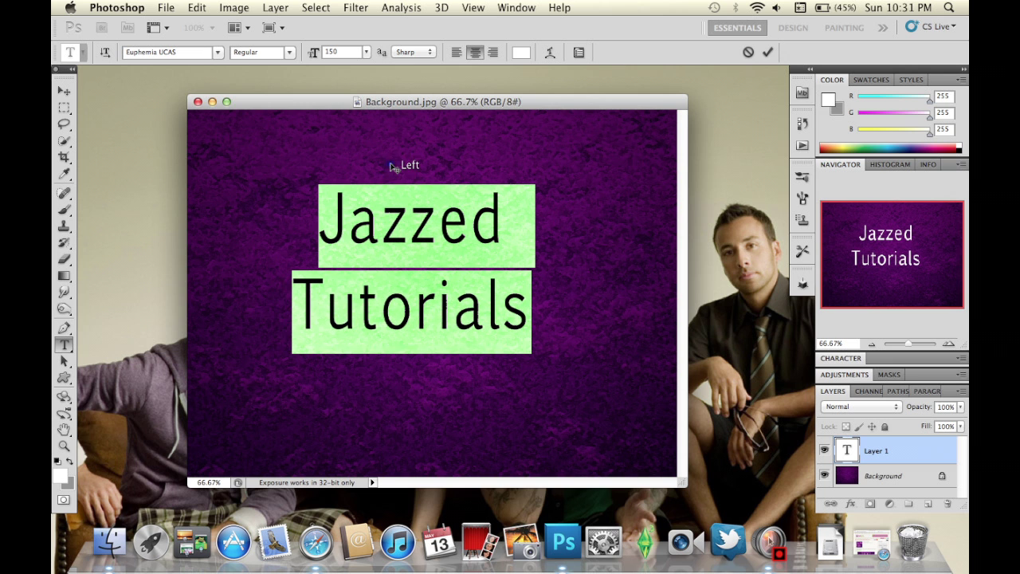
left_click(363, 51)
left_click(63, 92)
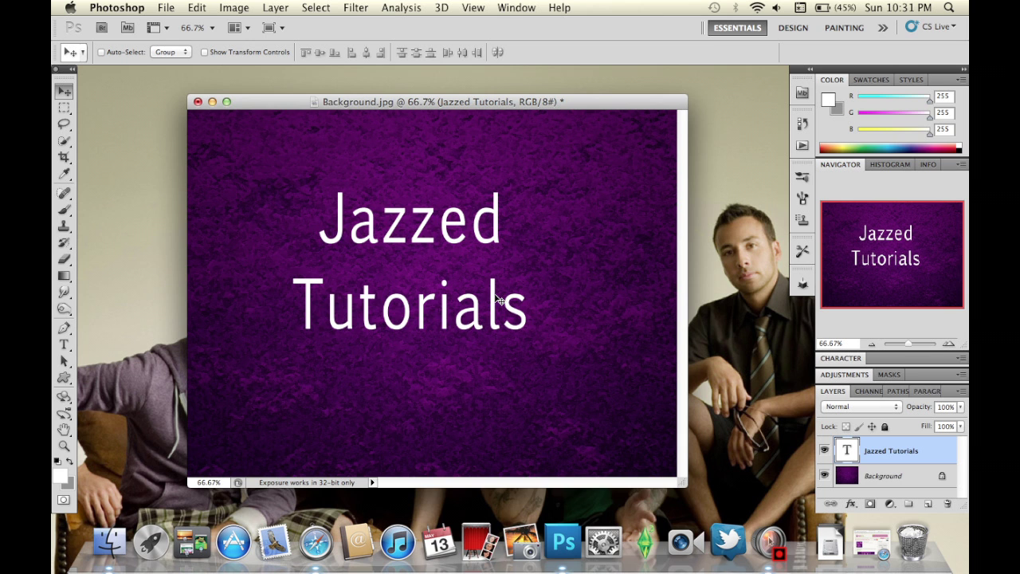
Duplicate the Jazzed Tutorials text layer and rasterize the original type layer.
key("super+j")
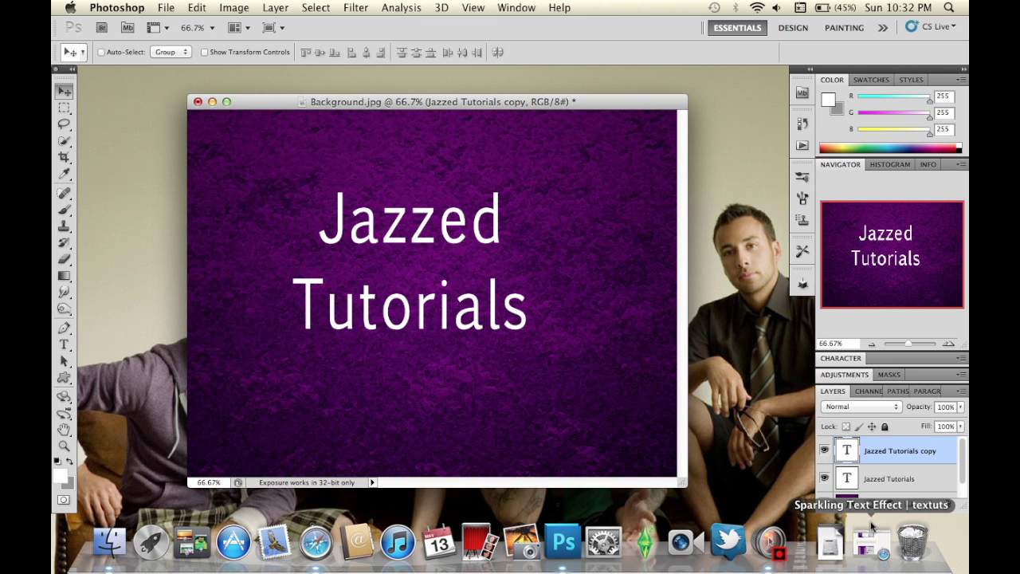
left_click(917, 476)
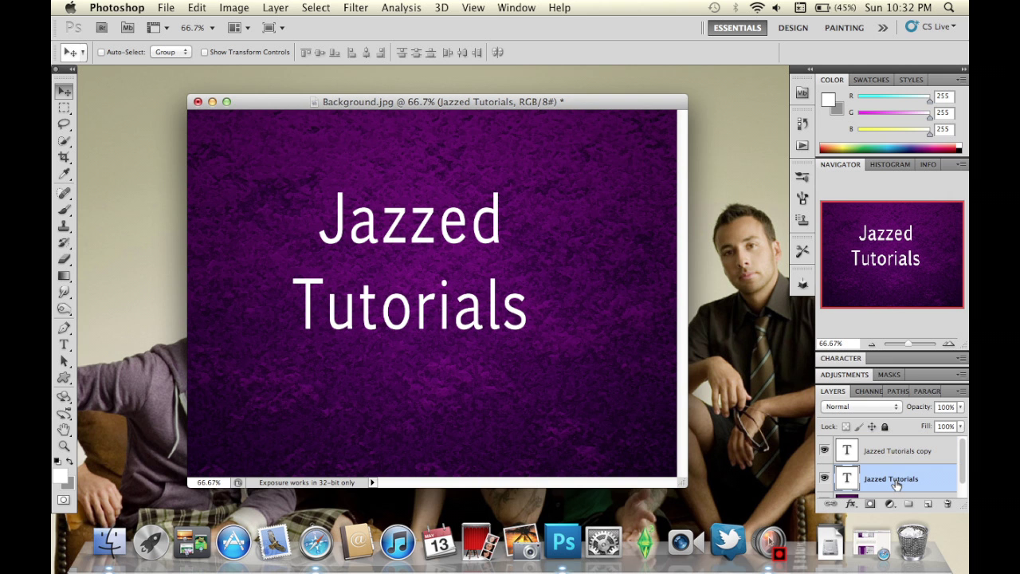
right_click(889, 473)
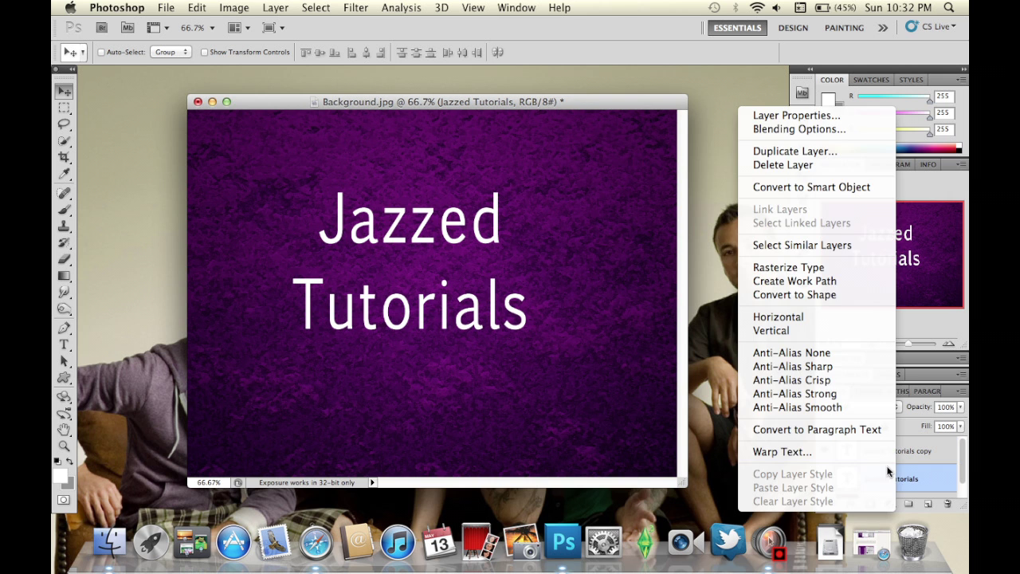
left_click(807, 270)
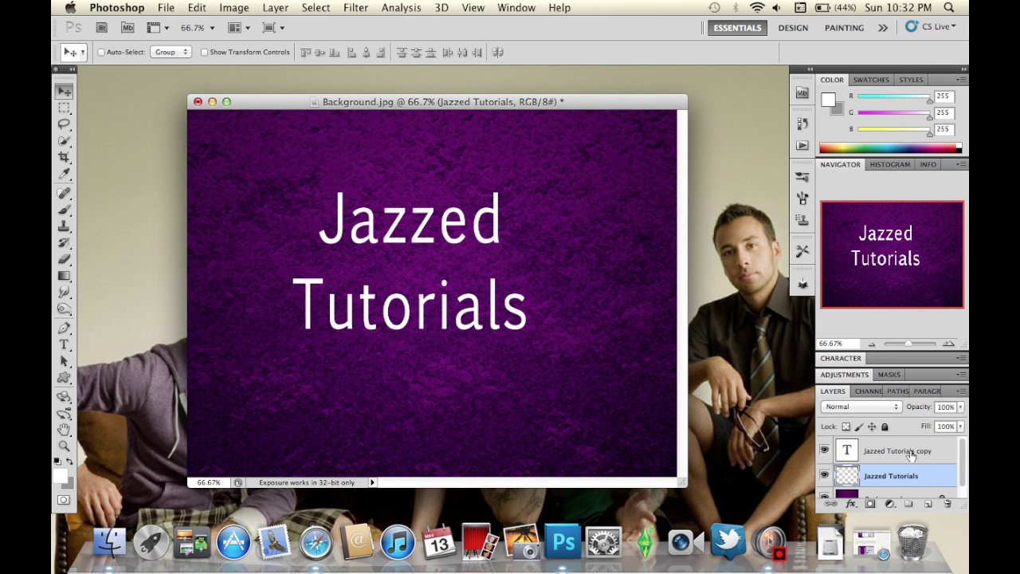
Add a new empty layer and name it 'sparkles 1'.
left_click(927, 504)
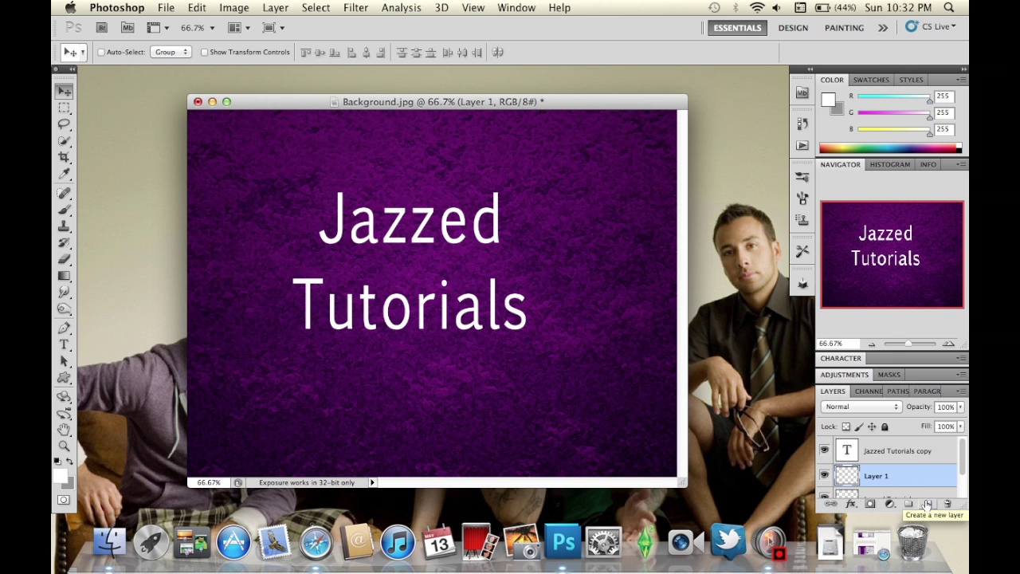
right_click(873, 478)
left_click(883, 480)
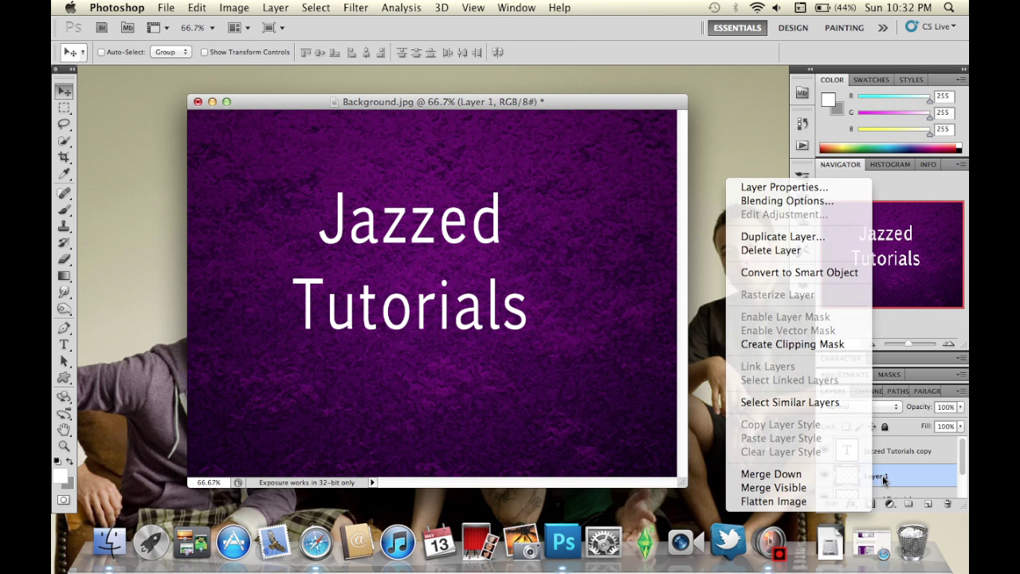
double_click(876, 476)
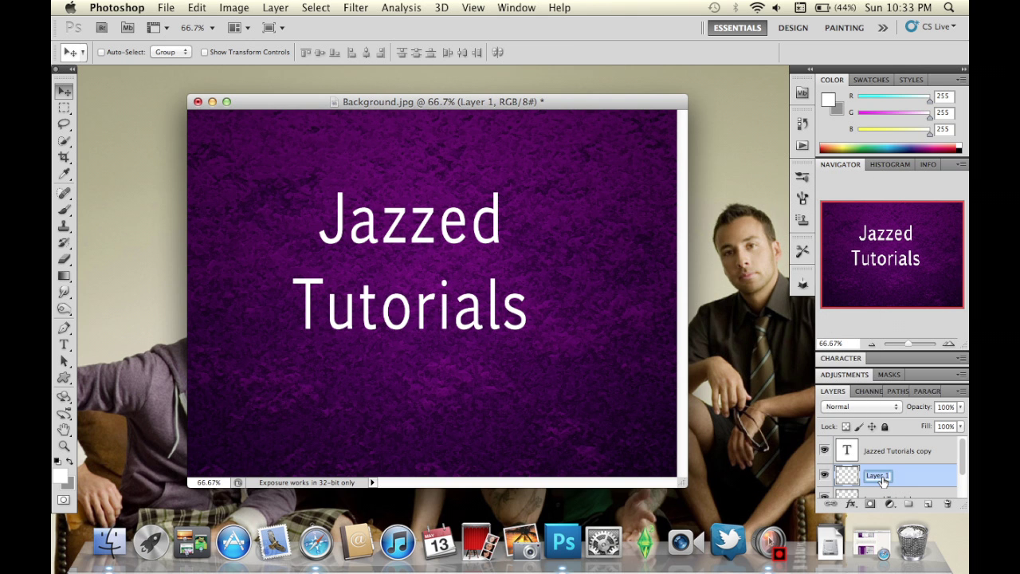
type("sparkles 1")
key("Return")
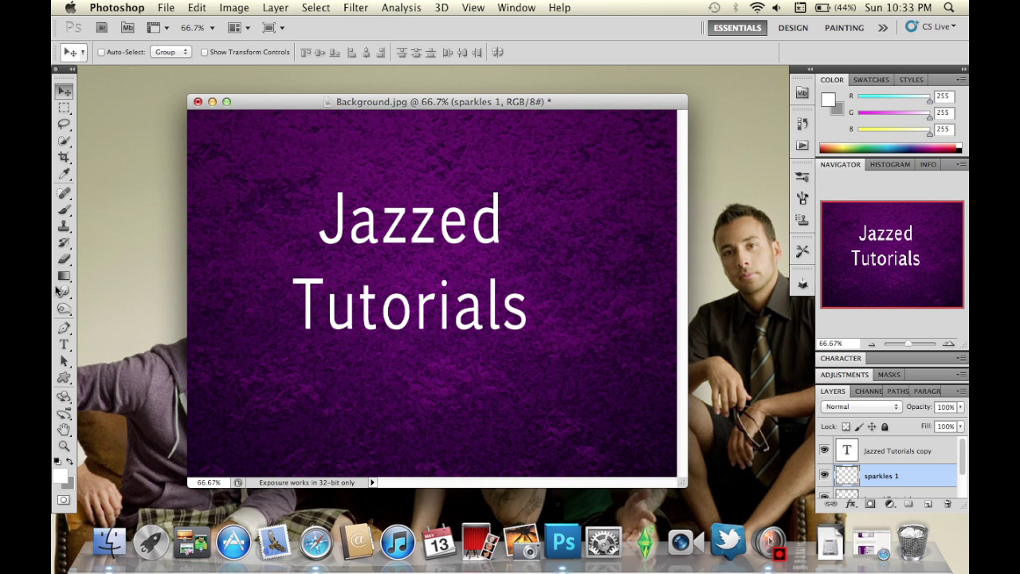
Switch to the Brush tool and pick the 27 px sparkle brush preset.
left_click(63, 215)
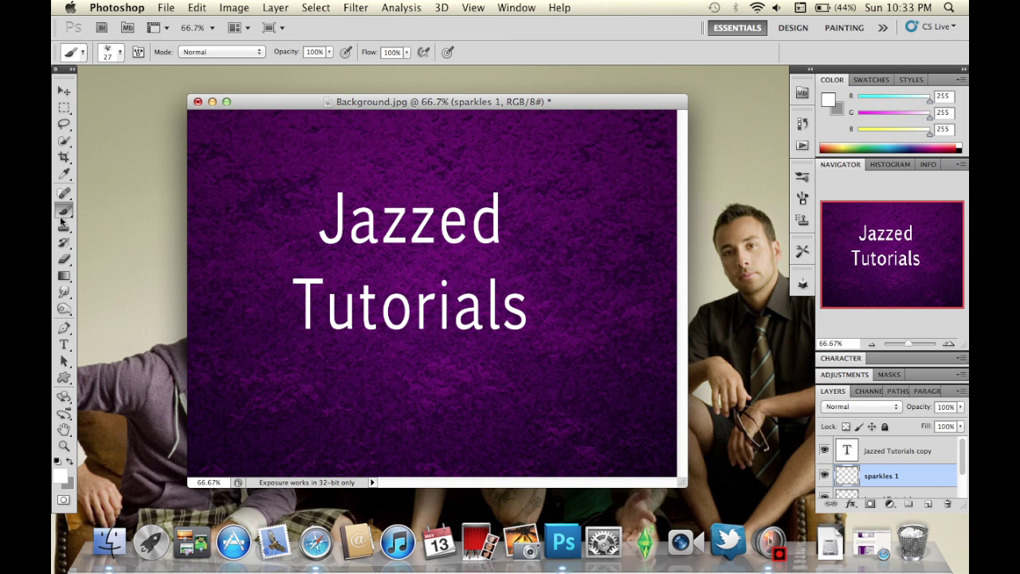
left_click(120, 53)
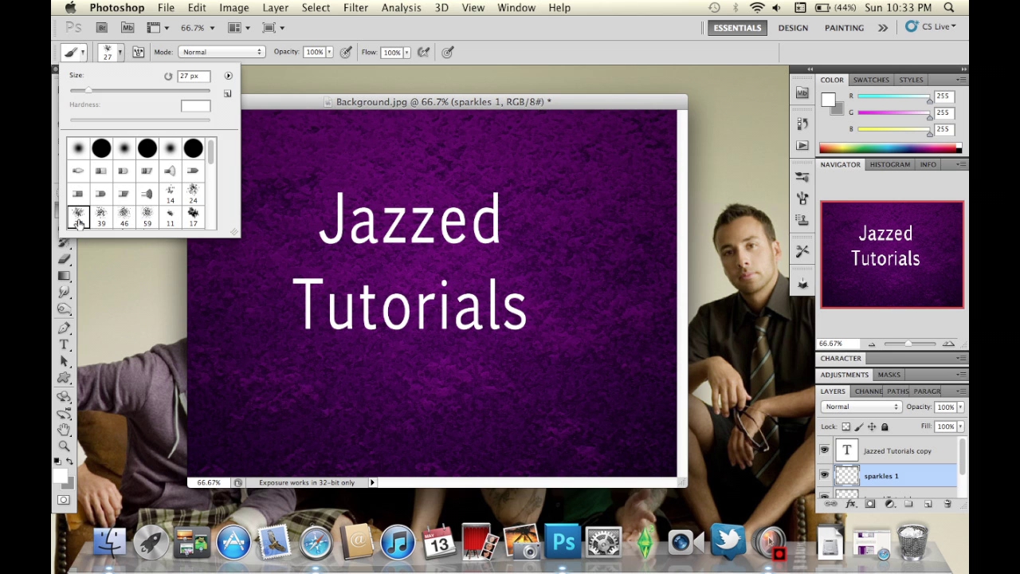
left_click(227, 74)
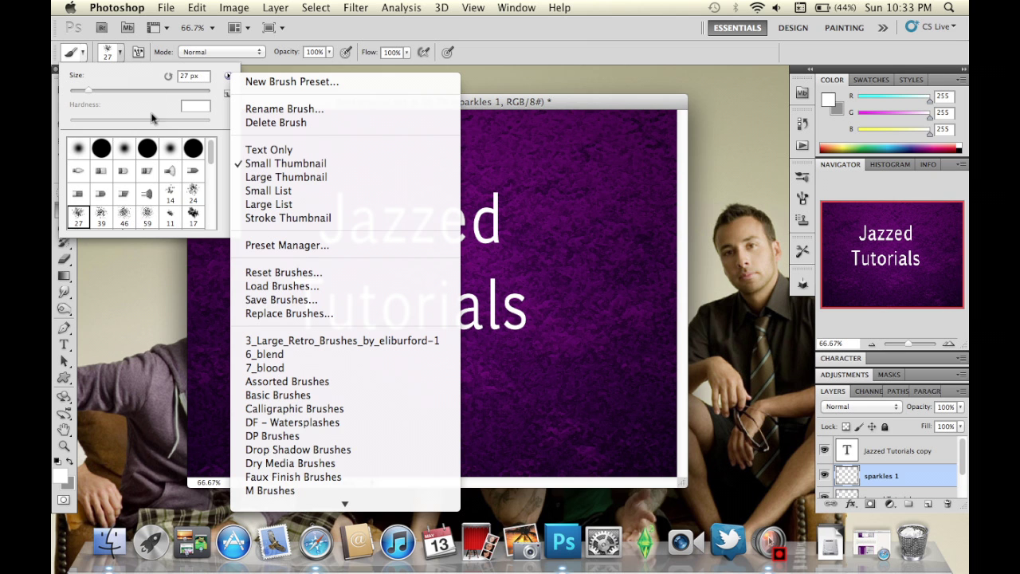
left_click(119, 61)
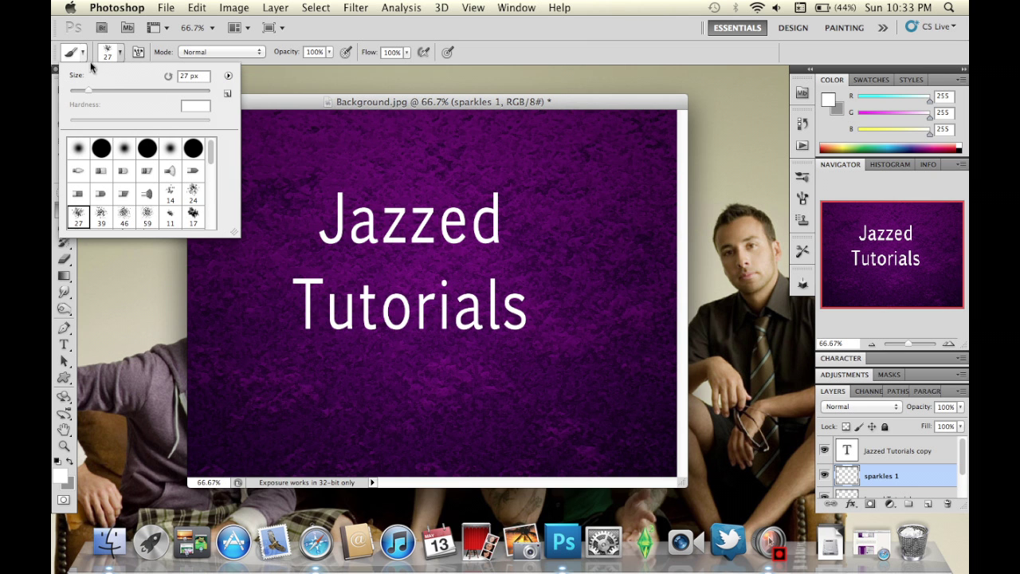
left_click(122, 58)
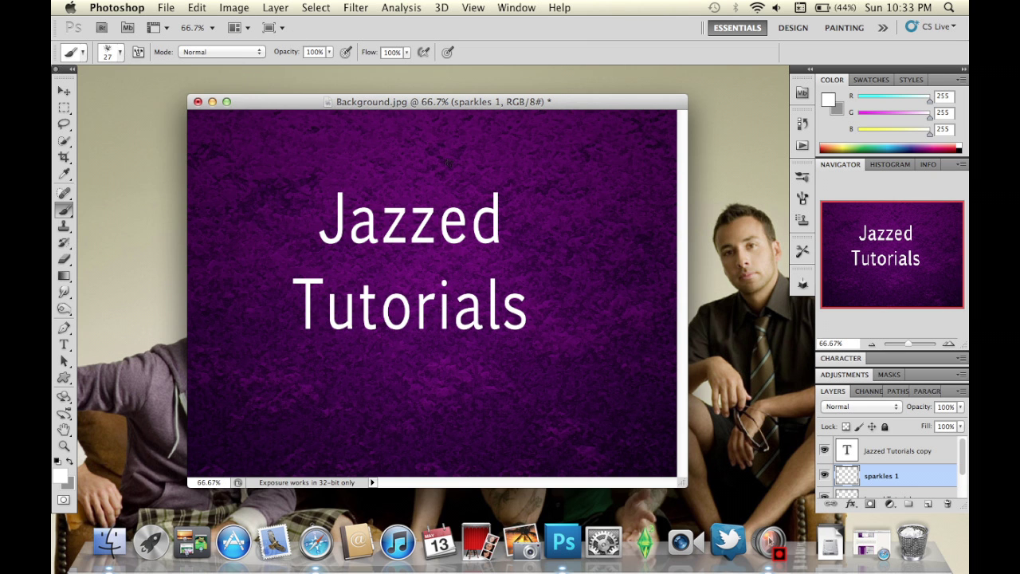
Zoom in and stamp sparkles at the tips of J, a, both z's, e and d in 'Jazzed'.
left_click(953, 346)
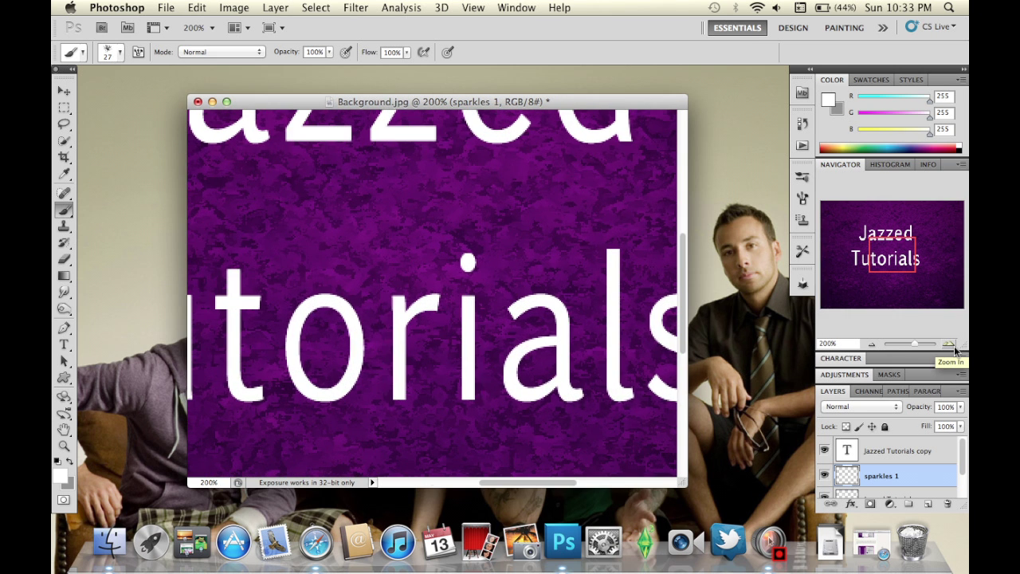
left_click_drag(880, 266, 853, 238)
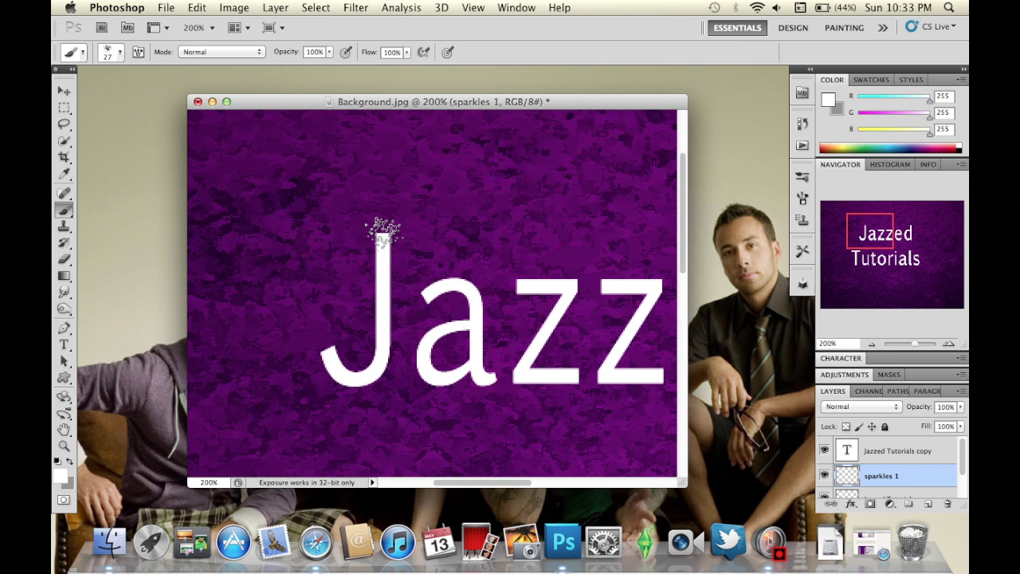
left_click(383, 231)
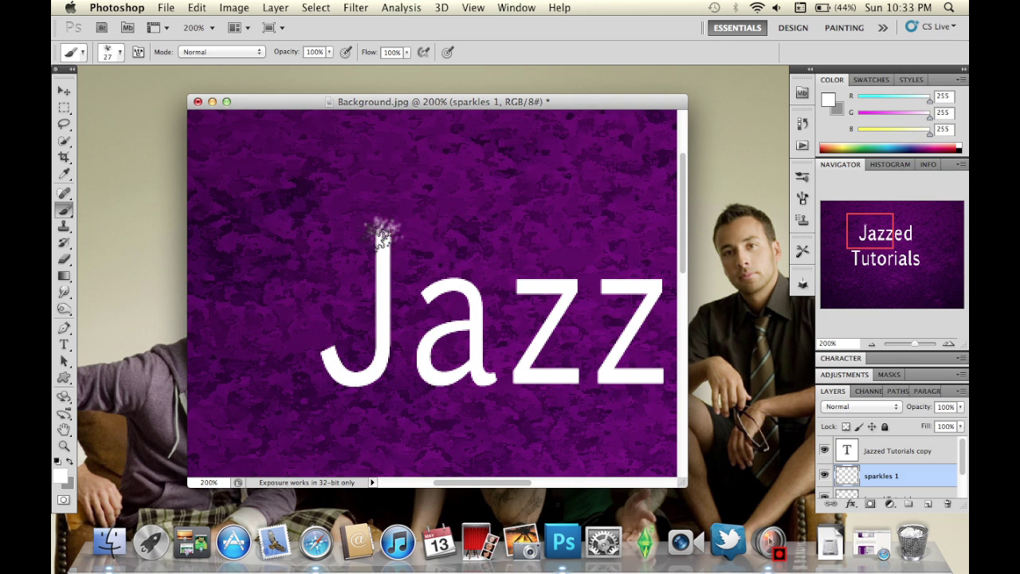
left_click(320, 345)
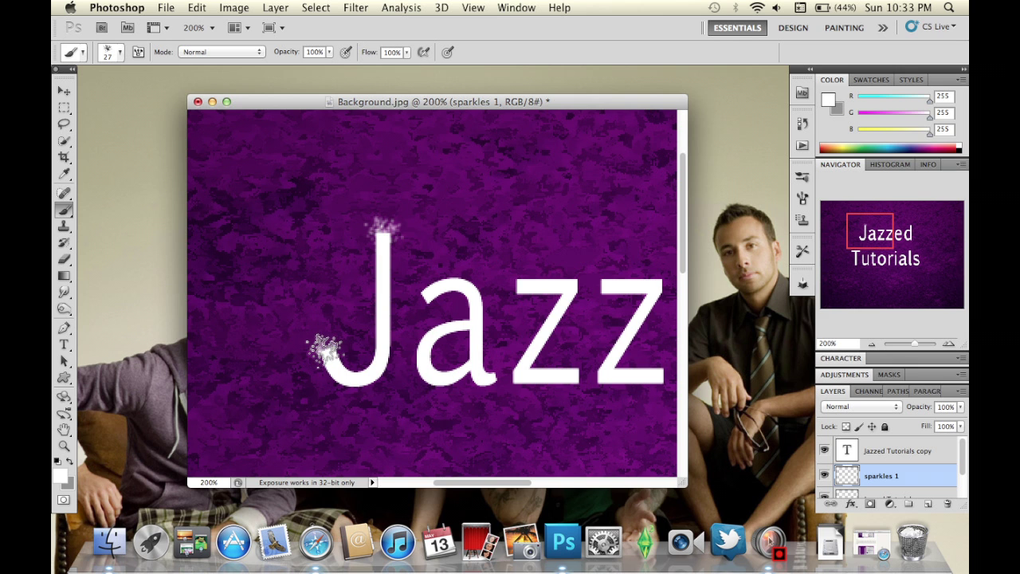
left_click(419, 299)
left_click(498, 371)
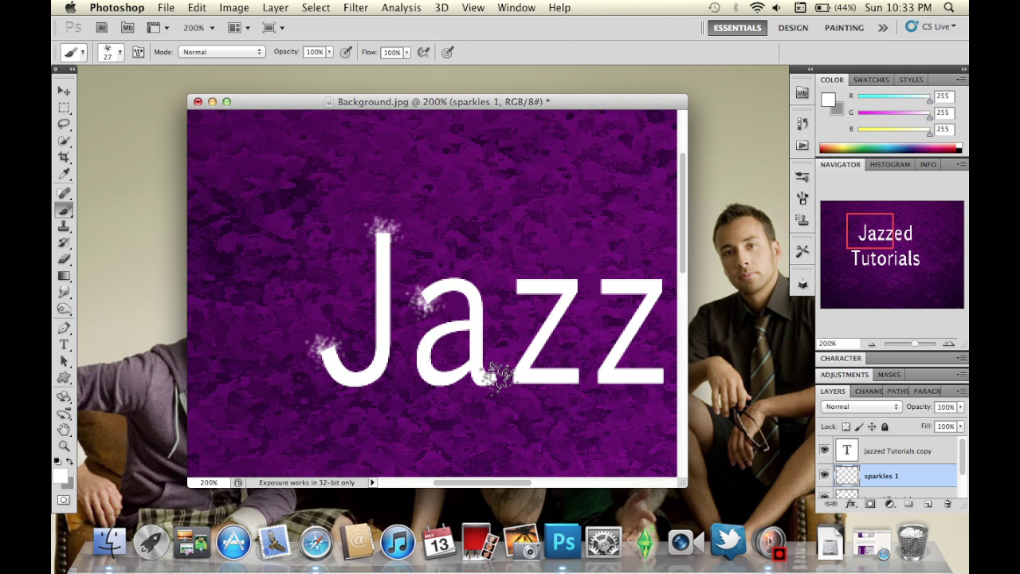
left_click(519, 287)
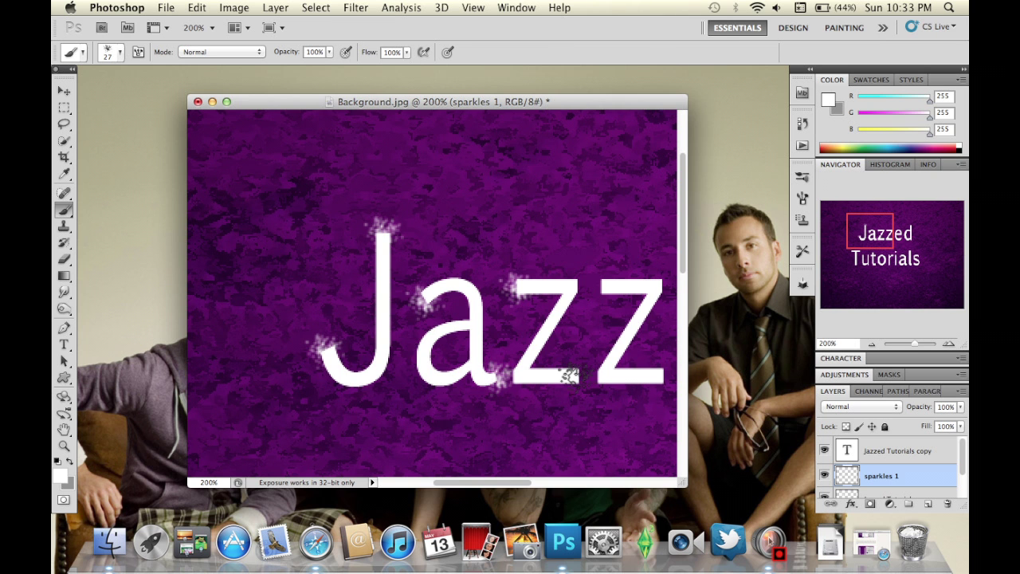
left_click(580, 373)
scroll(581, 373, "down", 3)
scroll(526, 342, "right", 5)
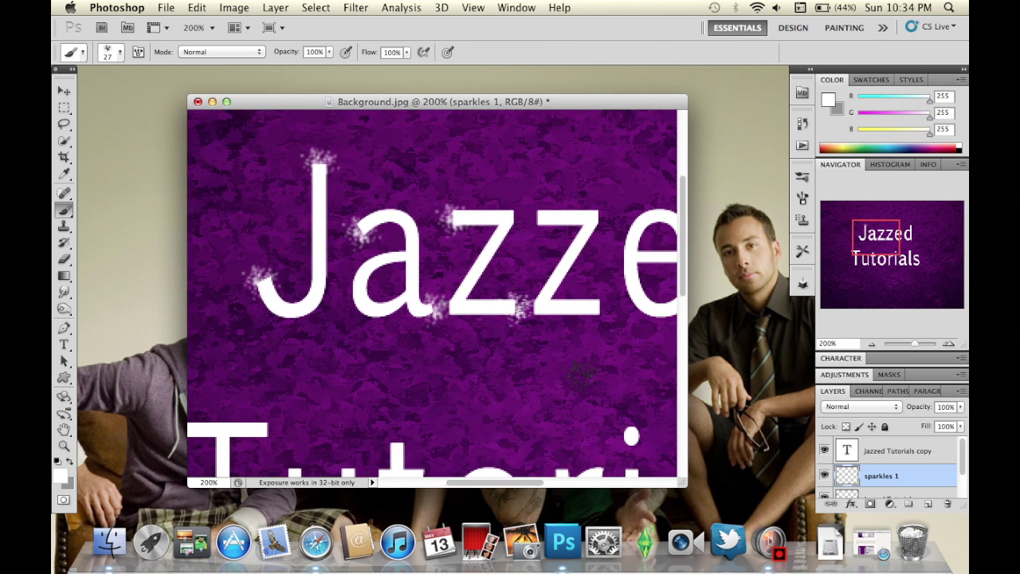
left_click(479, 314)
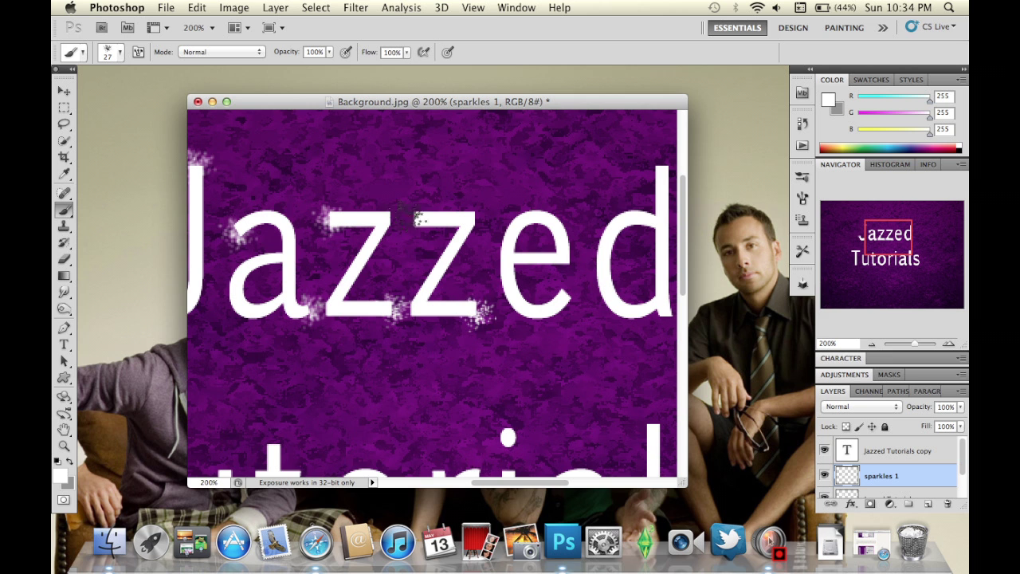
left_click(418, 212)
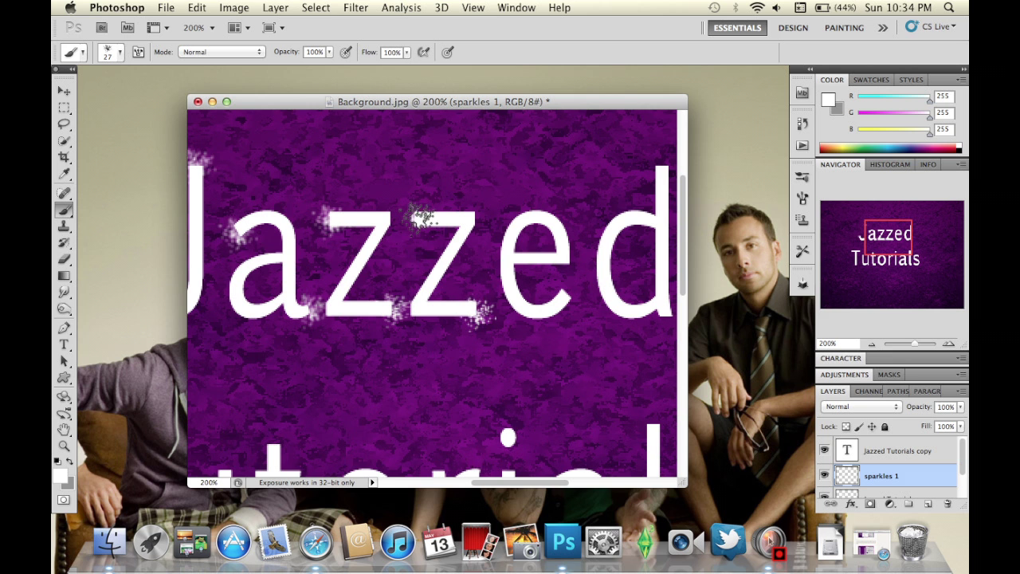
left_click(566, 295)
left_click(660, 314)
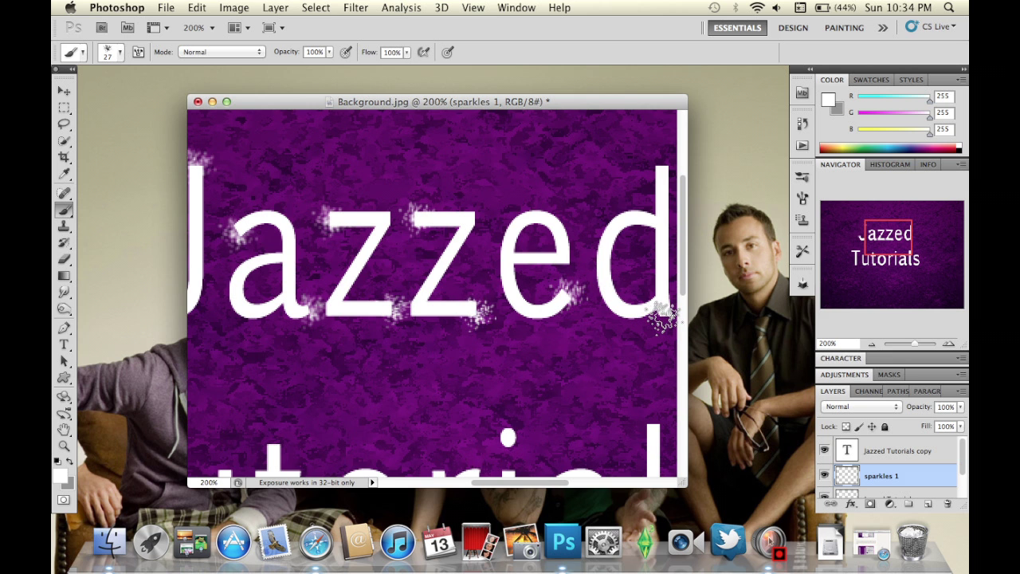
left_click(663, 171)
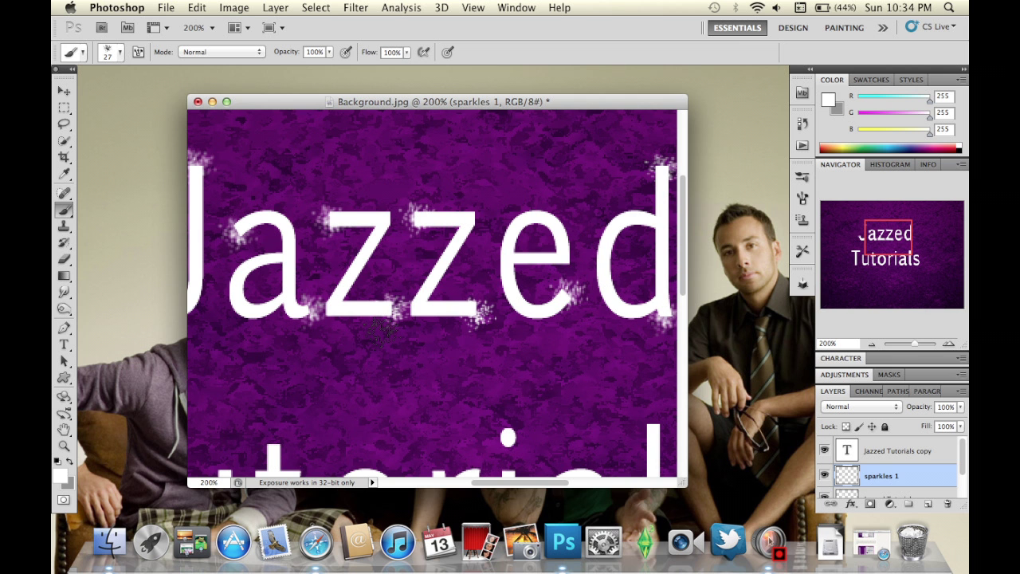
Stamp sparkles at the ends of the T, u, t and r in 'Tutorials'.
scroll(376, 330, "down", 5)
scroll(381, 331, "left", 5)
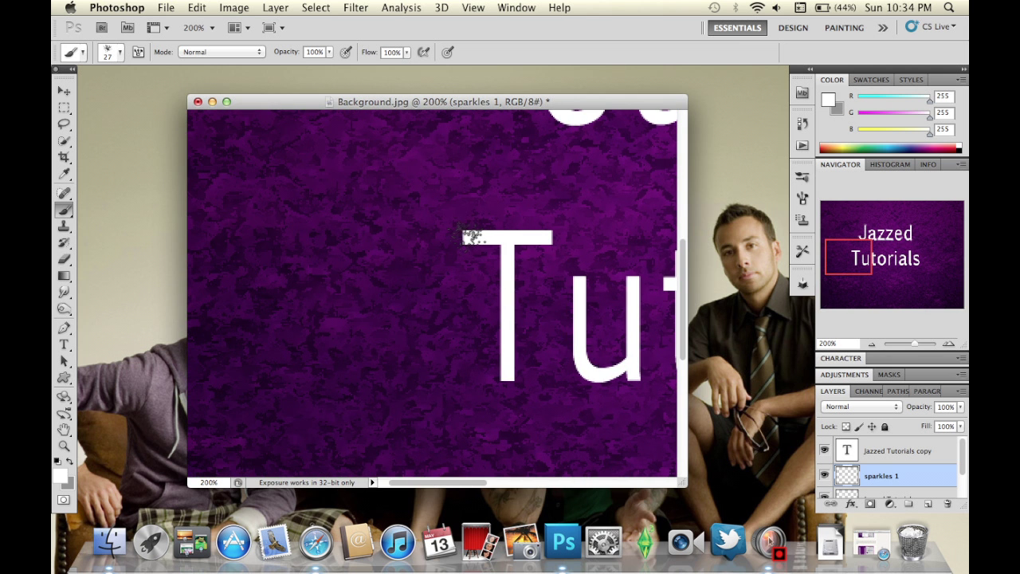
left_click(464, 236)
left_click(554, 235)
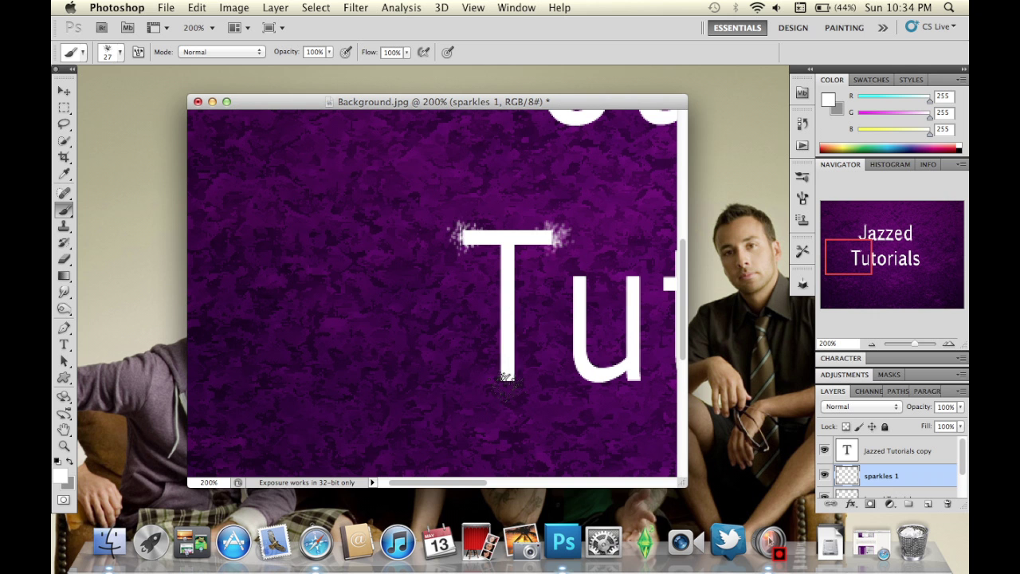
left_click(507, 388)
left_click(586, 281)
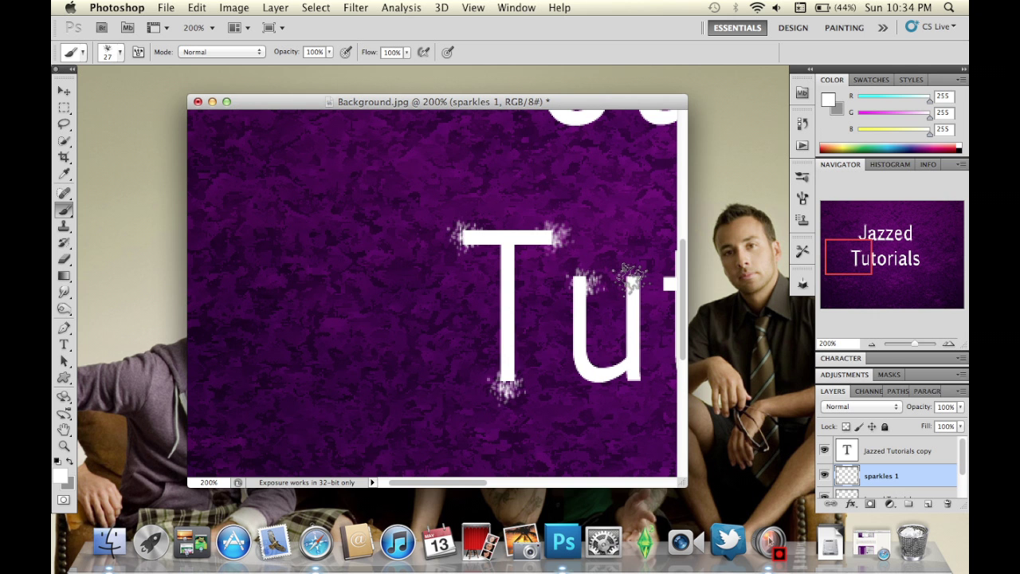
left_click(631, 275)
left_click(626, 371)
scroll(630, 366, "right", 5)
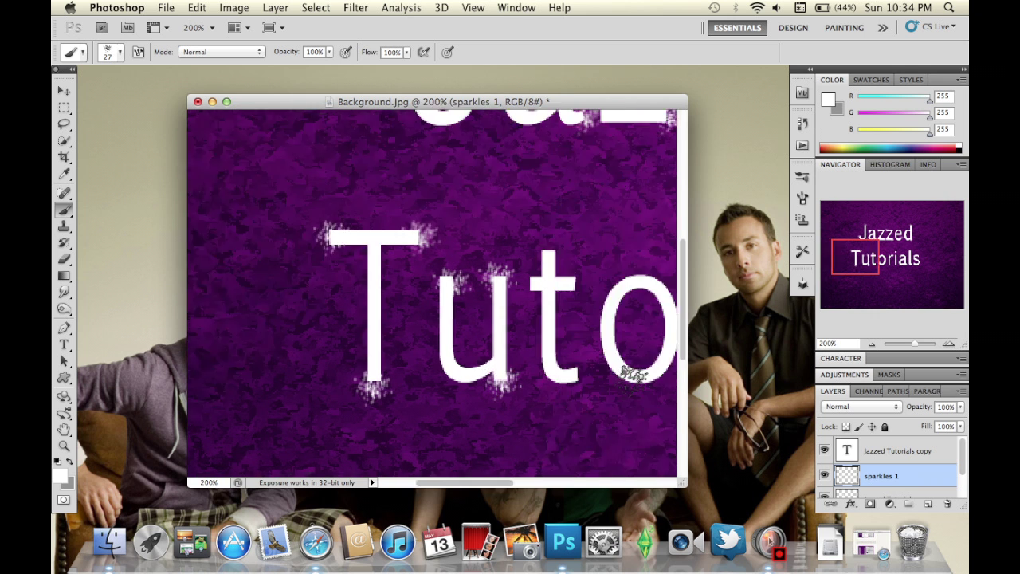
left_click(433, 249)
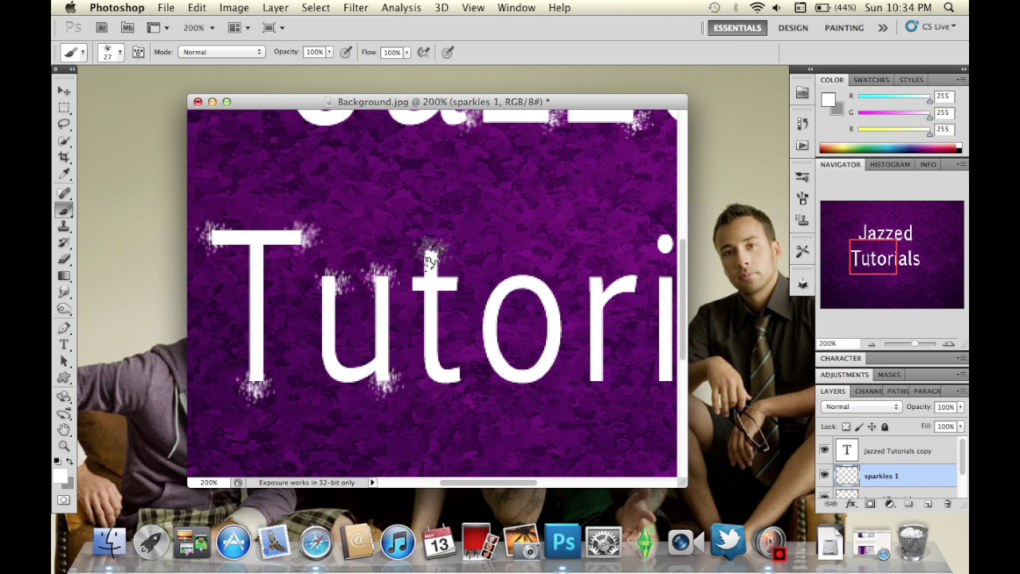
left_click(459, 379)
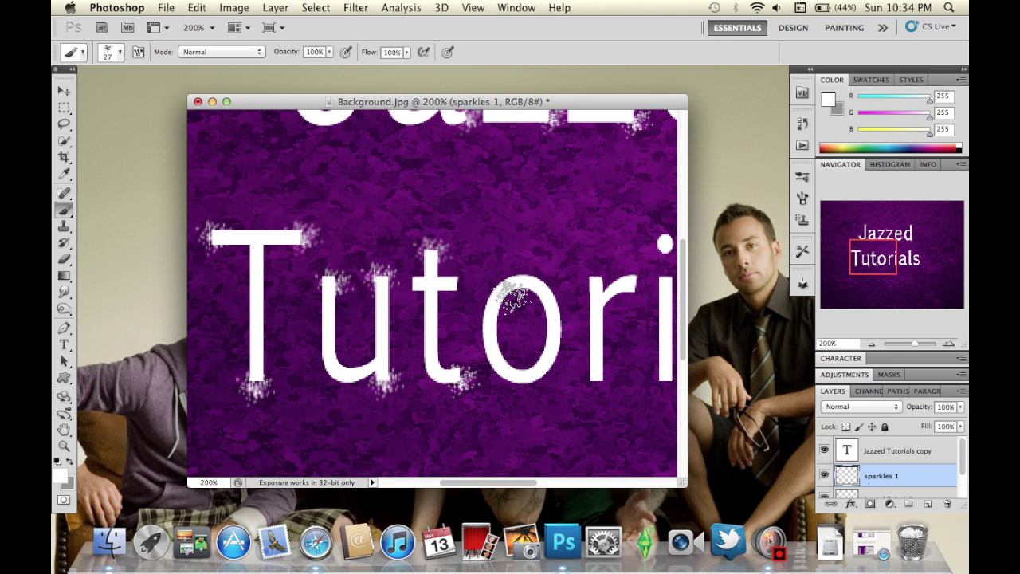
left_click(598, 279)
left_click(596, 381)
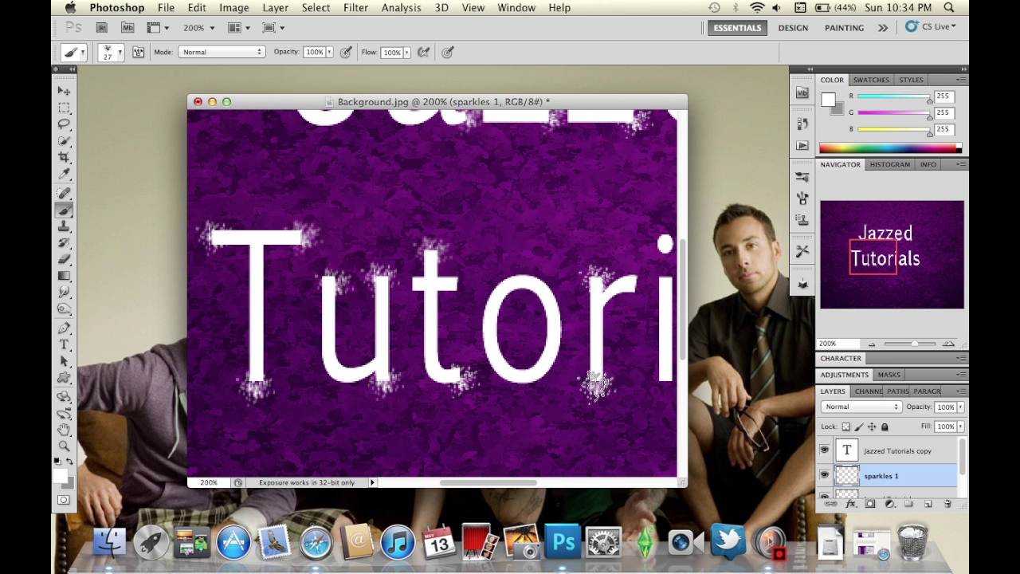
Stamp sparkles on the i, a, l and s, then view the whole image again.
scroll(636, 325, "right", 5)
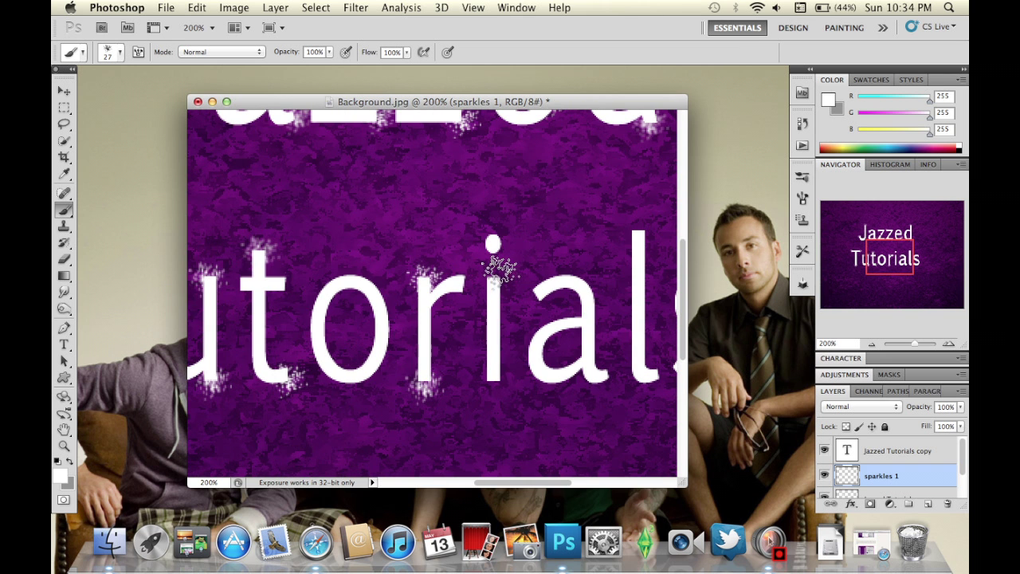
left_click(493, 378)
left_click(492, 279)
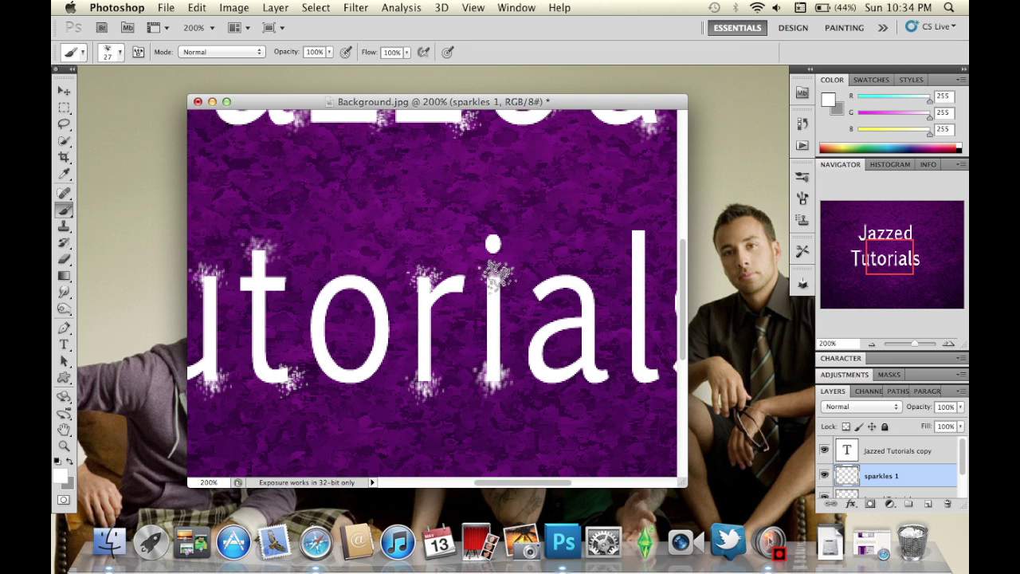
left_click(532, 286)
left_click(608, 370)
left_click(646, 233)
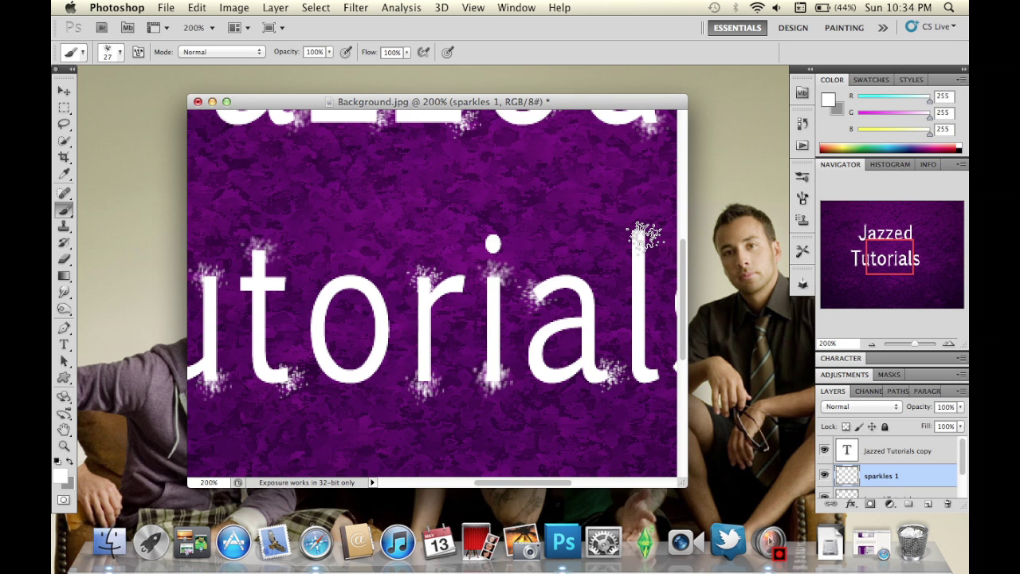
left_click(646, 373)
scroll(641, 370, "right", 6)
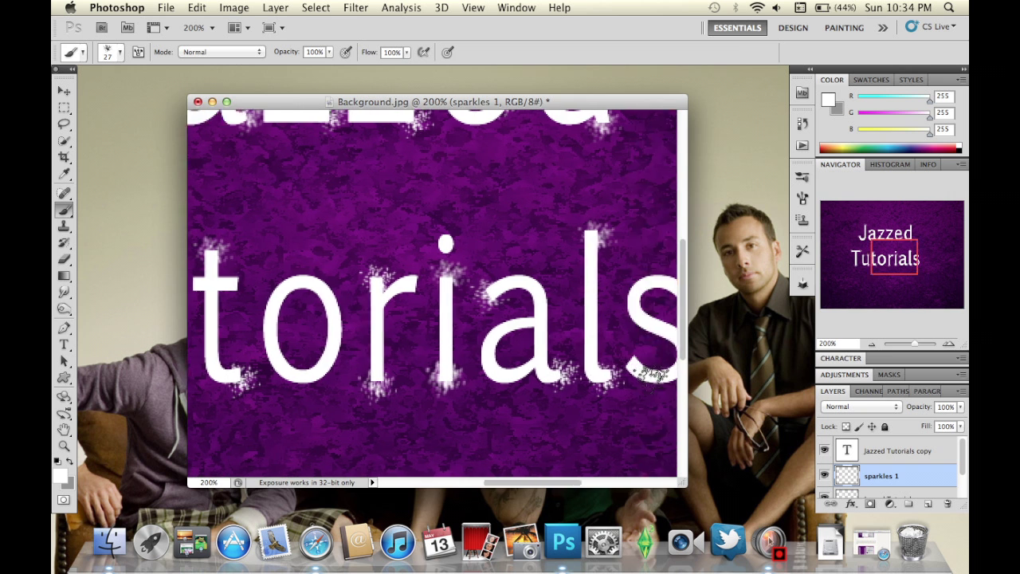
left_click(489, 291)
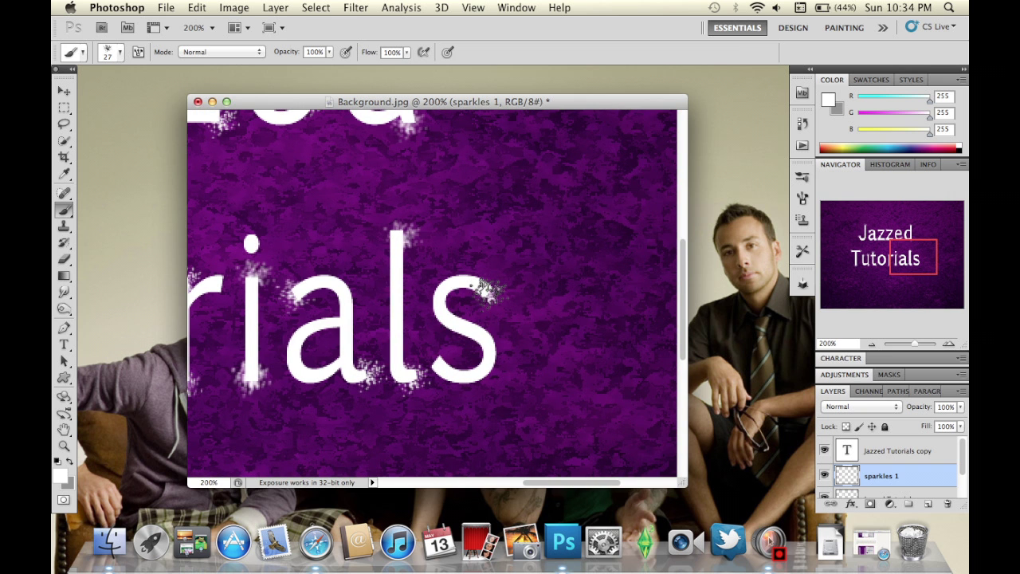
left_click(432, 357)
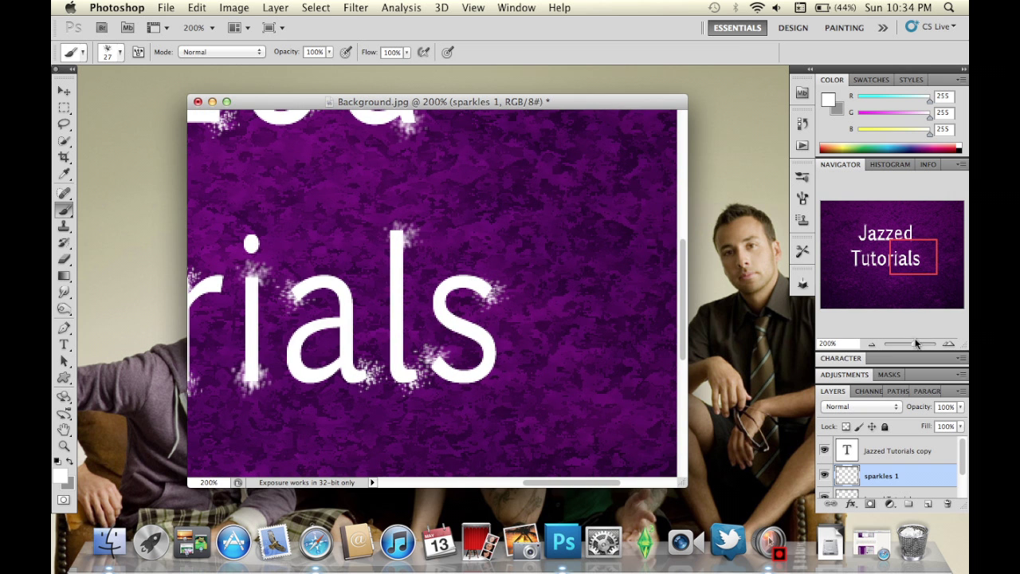
left_click(873, 344)
left_click(873, 344)
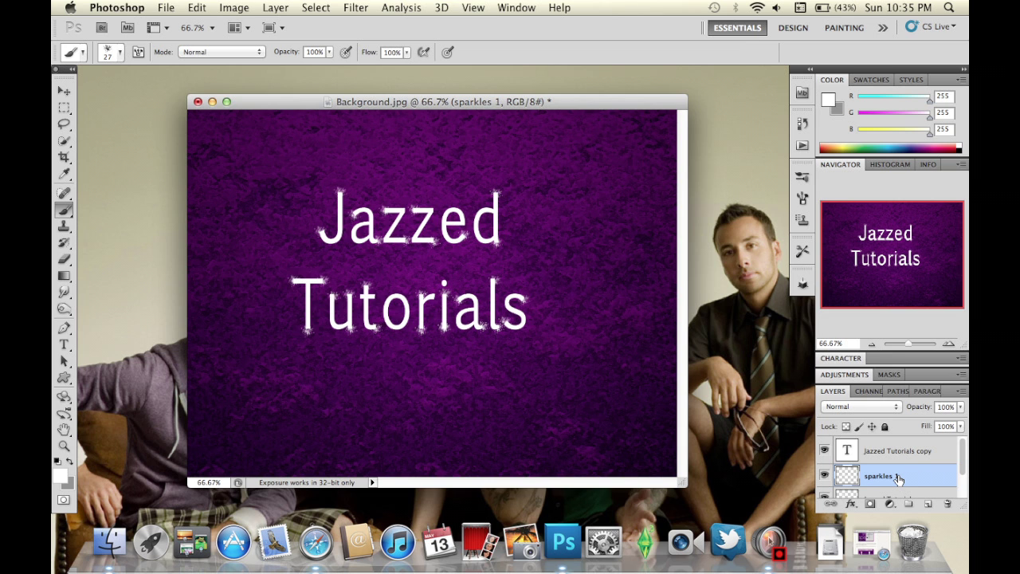
Duplicate the sparkles 1 layer and rename the copy 'sparkels 2'.
key("super+j")
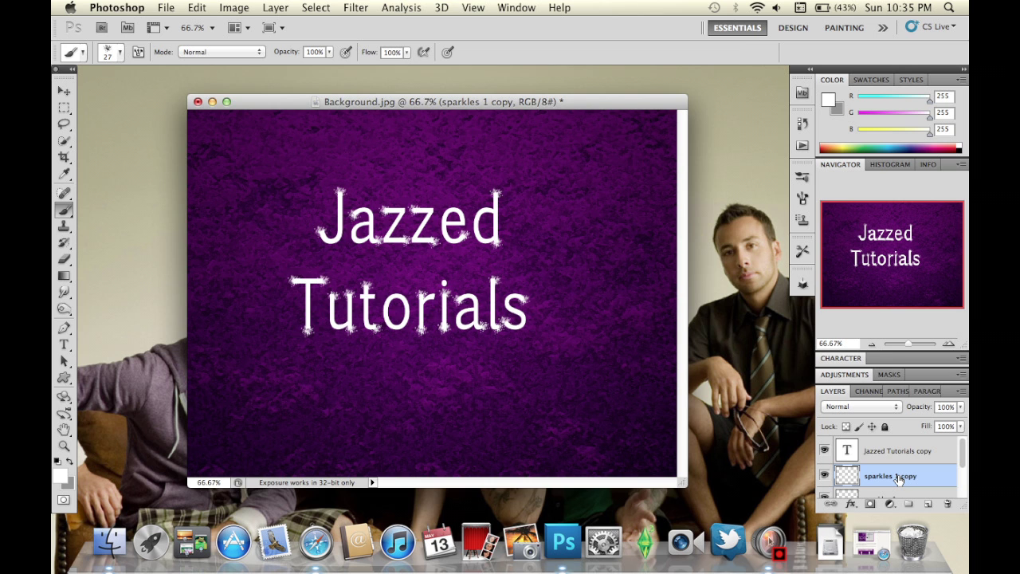
double_click(898, 476)
key("BackSpace")
key("Return")
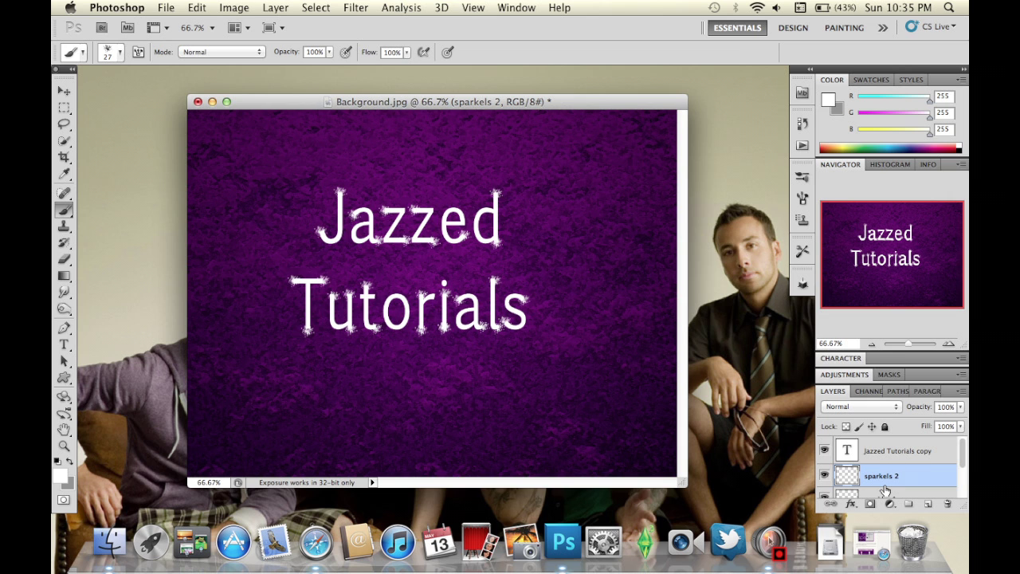
Select the sparkles 1 layer and switch to the Smudge tool with a 20 px soft brush.
scroll(885, 489, "down", 1)
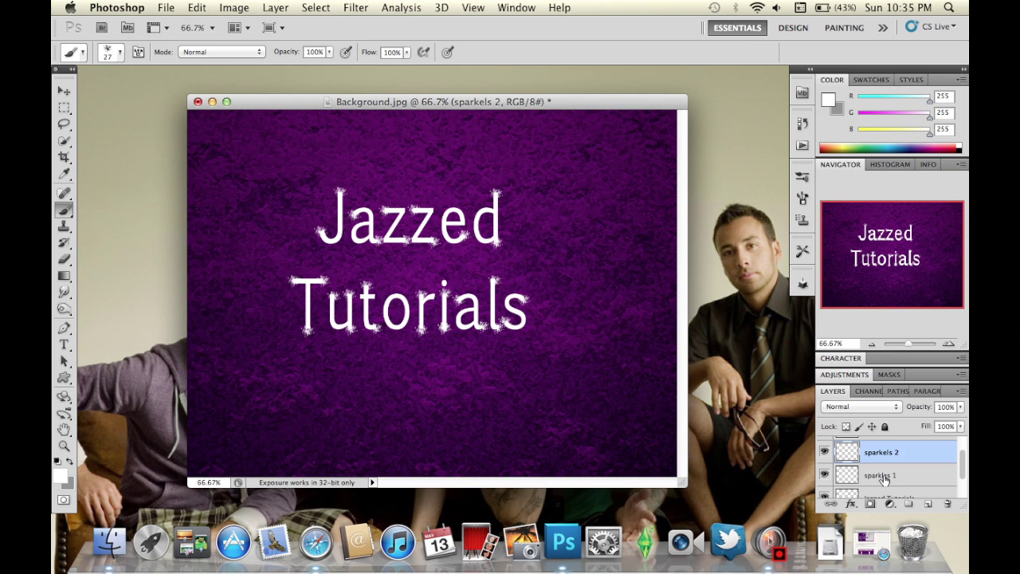
left_click(891, 482)
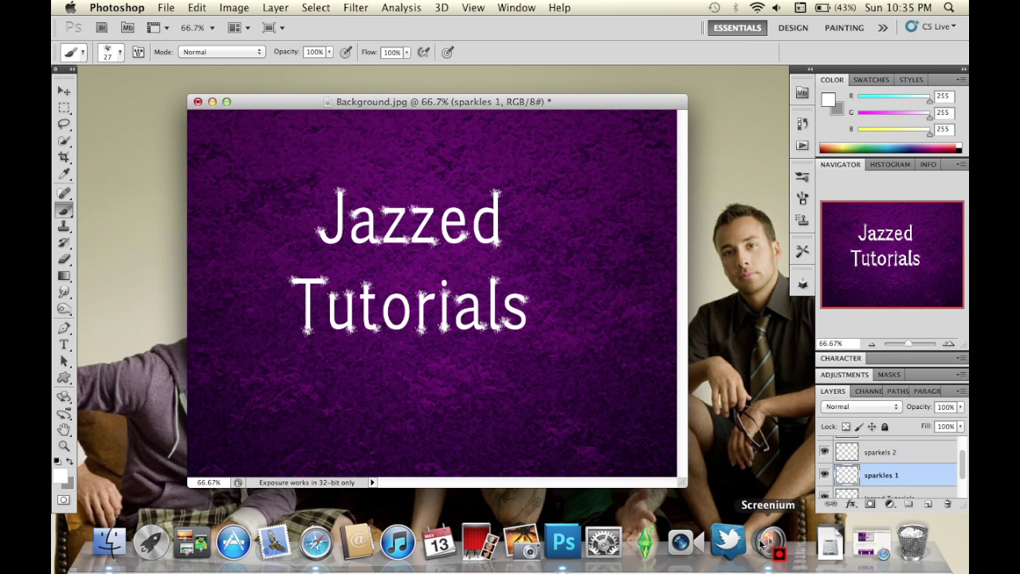
left_click(66, 294)
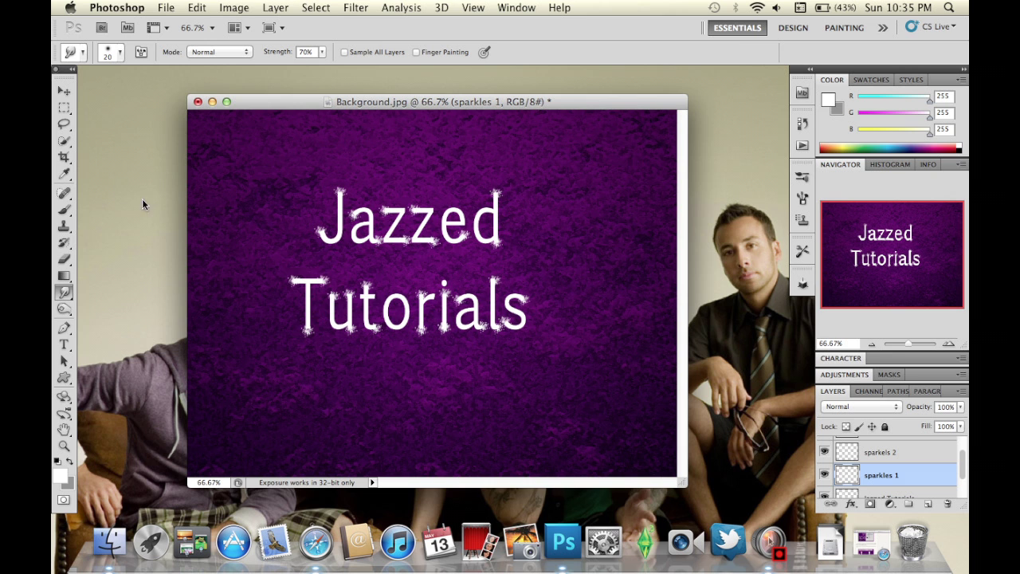
left_click(120, 54)
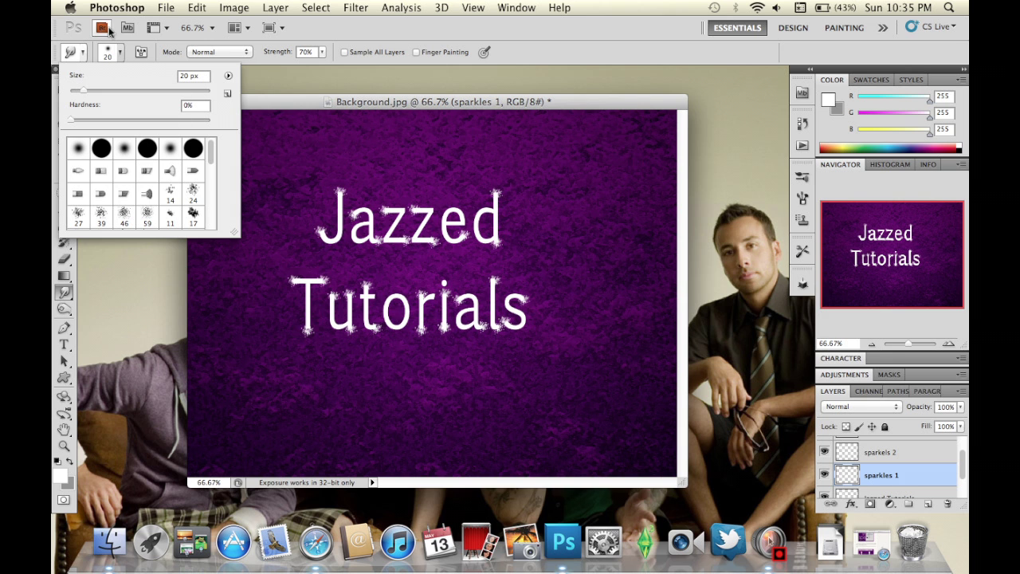
left_click(120, 55)
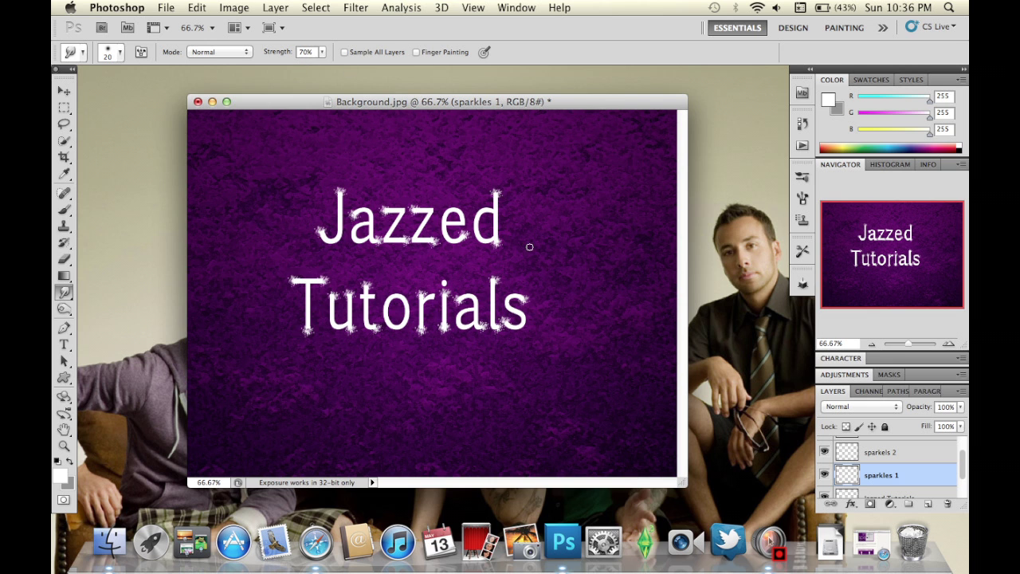
left_click(947, 345)
left_click(947, 345)
left_click(947, 345)
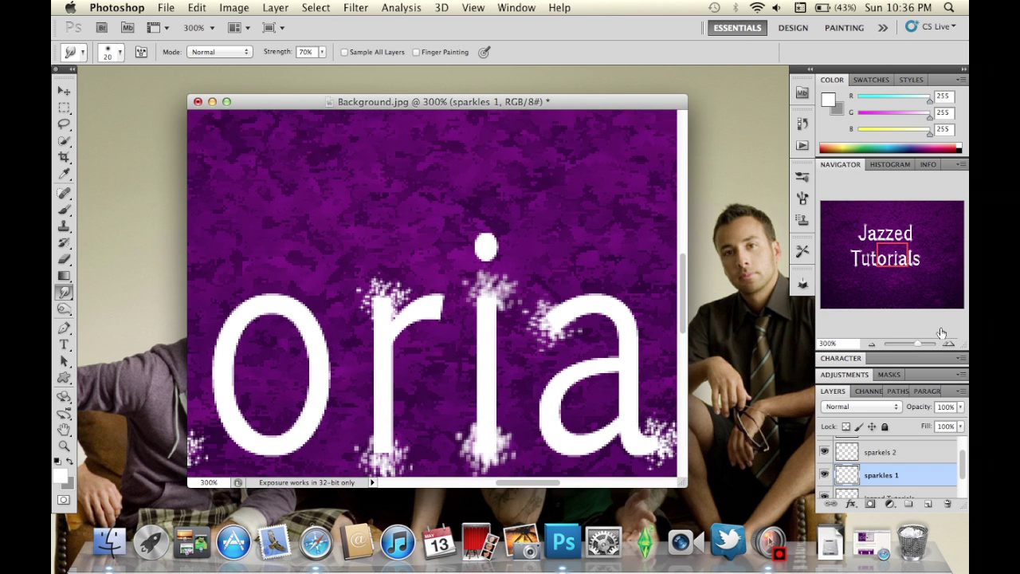
Smudge the sparkles along the a, both z's and the d of 'Jazzed'.
left_click(872, 344)
left_click_drag(894, 259, 879, 241)
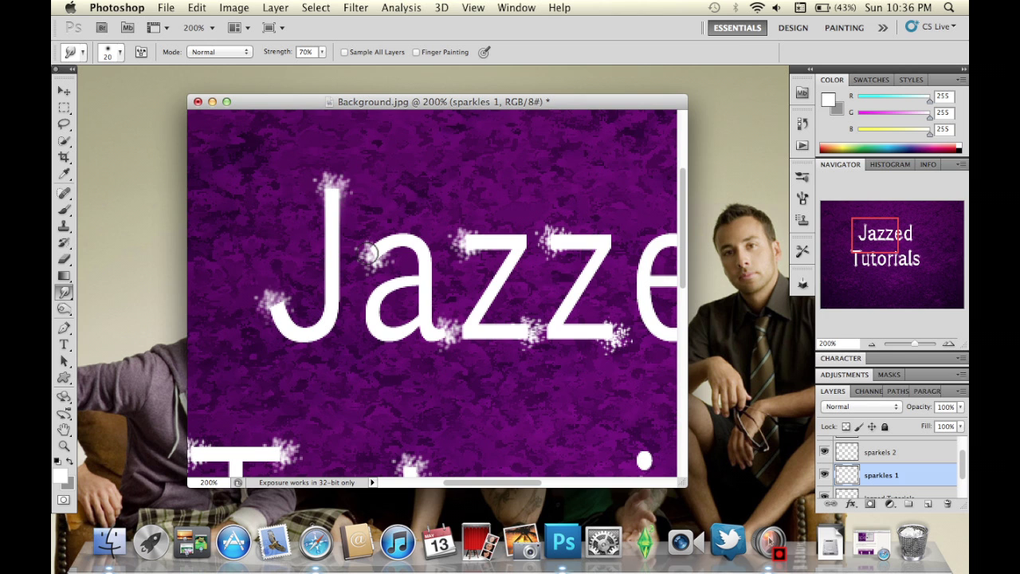
mouse_move(370, 253)
left_mouse_down()
mouse_move(418, 245)
mouse_move(425, 298)
left_mouse_up()
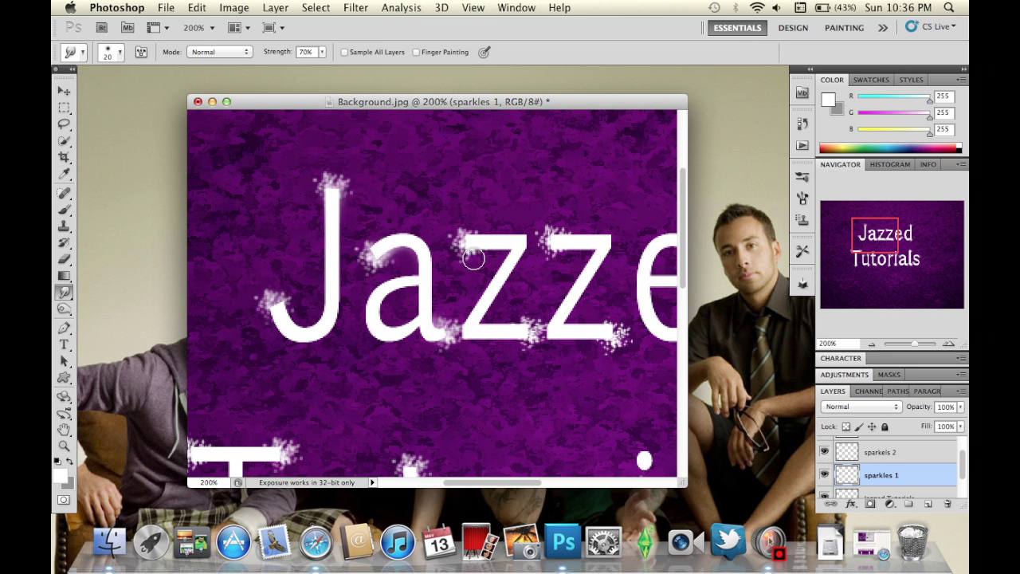
mouse_move(477, 317)
left_mouse_down()
mouse_move(529, 328)
mouse_move(483, 327)
left_mouse_up()
mouse_move(554, 237)
left_mouse_down()
mouse_move(589, 240)
mouse_move(592, 273)
mouse_move(567, 316)
mouse_move(612, 334)
mouse_move(514, 316)
mouse_move(434, 334)
left_mouse_up()
scroll(554, 331, "right", 6)
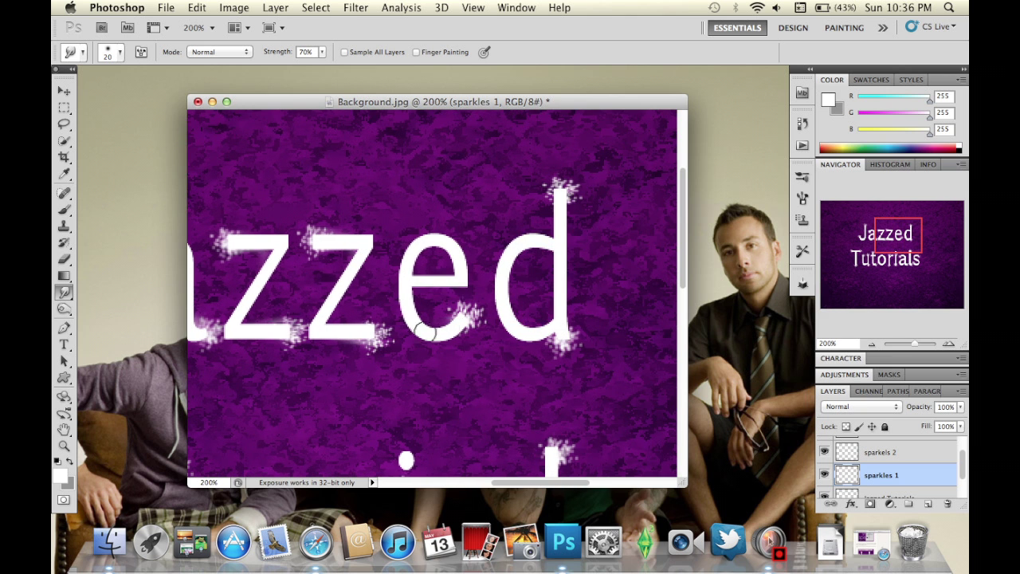
left_click_drag(553, 191, 568, 349)
Smudge the sparkles along the T, u, r, i, a and l strokes of 'Tutorials'.
scroll(340, 333, "left", 10)
scroll(341, 332, "down", 4)
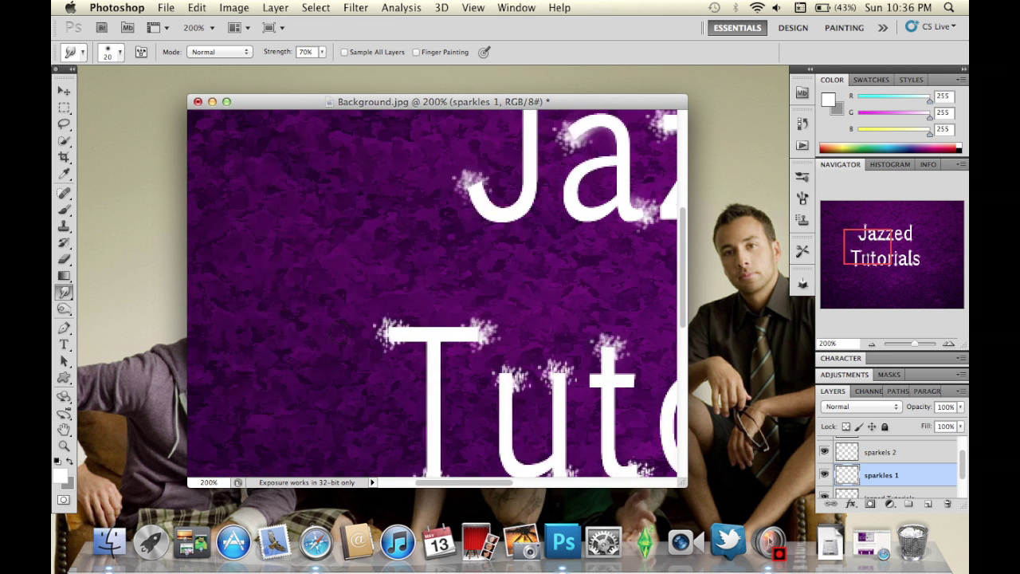
scroll(340, 332, "down", 1)
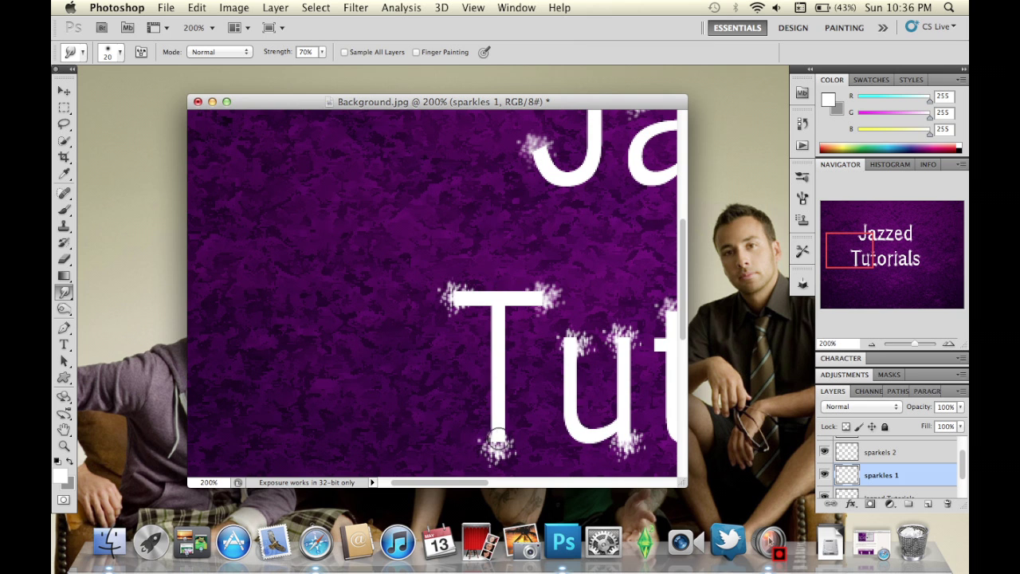
left_click_drag(488, 436, 498, 367)
left_click_drag(453, 299, 436, 300)
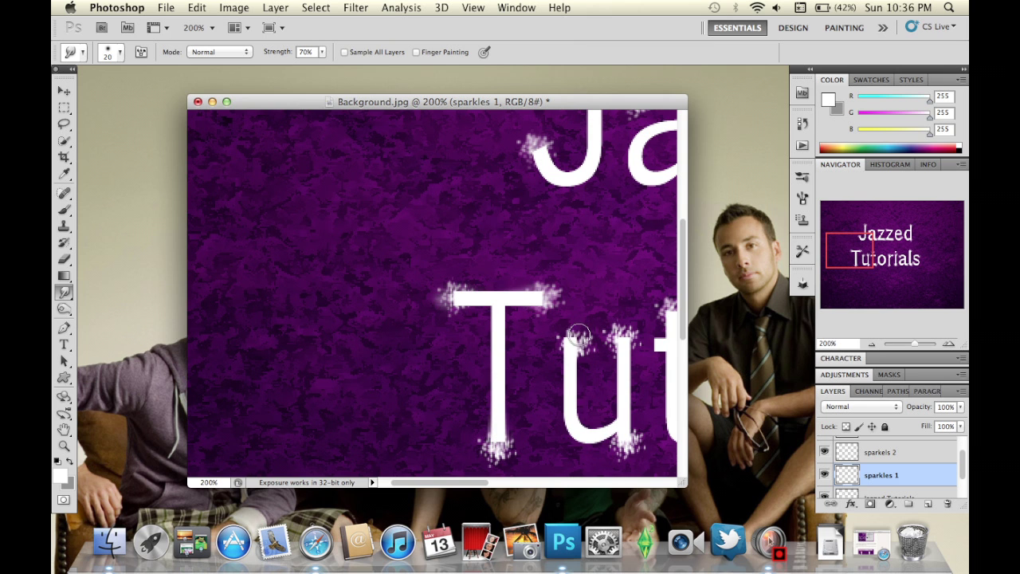
left_click_drag(580, 331, 581, 448)
mouse_move(629, 338)
left_mouse_down()
mouse_move(626, 443)
mouse_move(623, 398)
left_mouse_up()
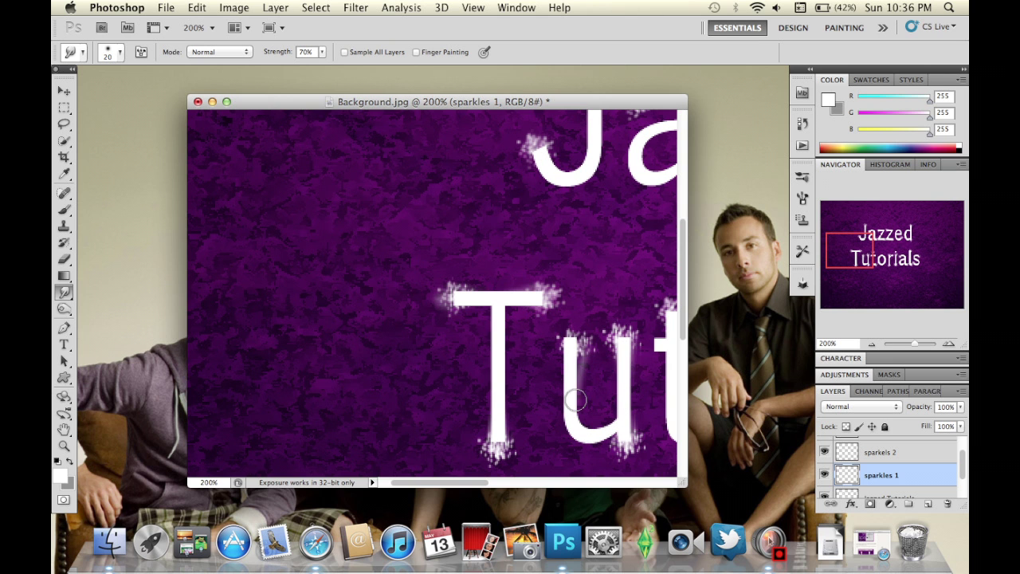
scroll(558, 406, "right", 6)
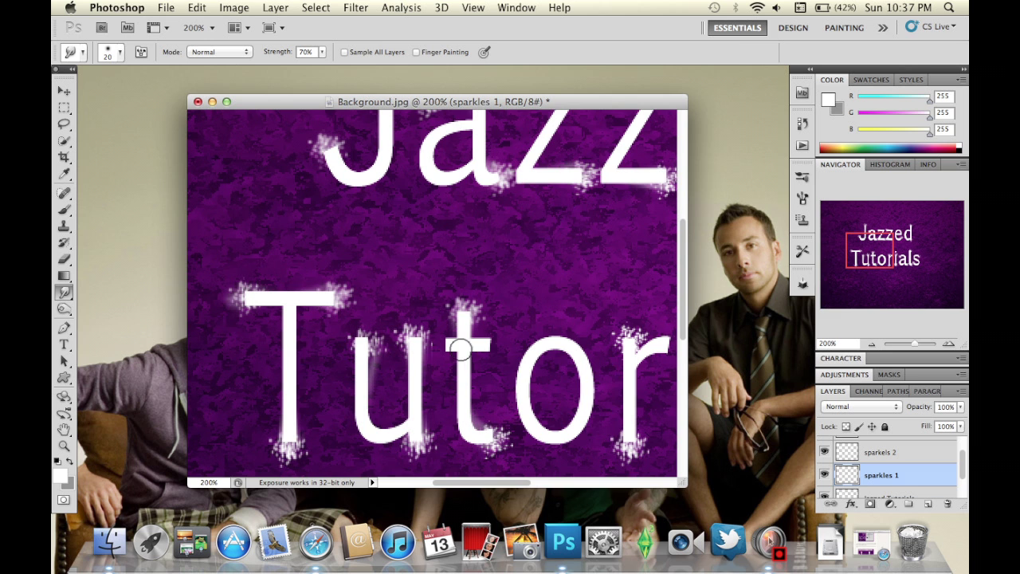
left_click_drag(632, 343, 630, 415)
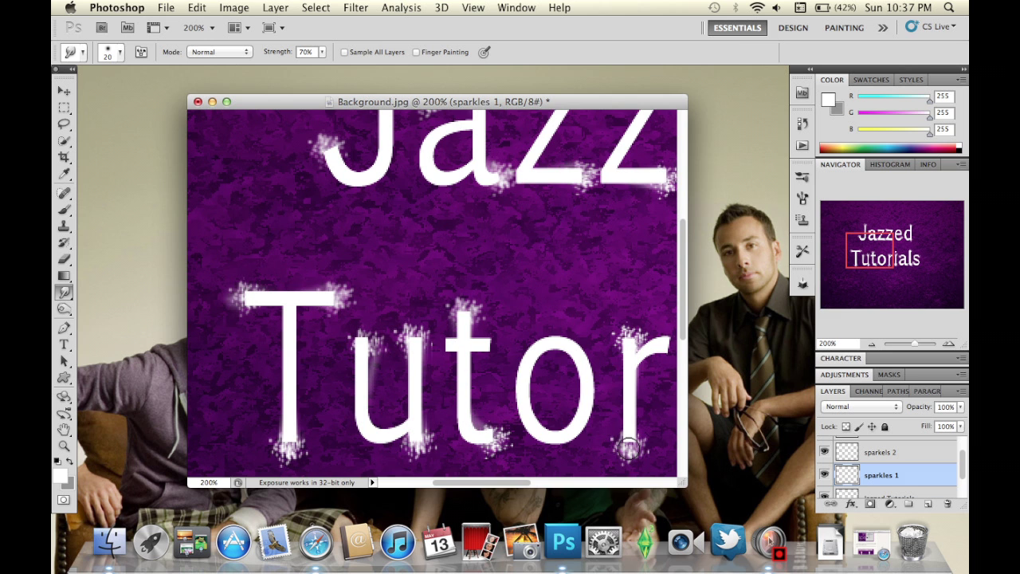
scroll(623, 414, "right", 7)
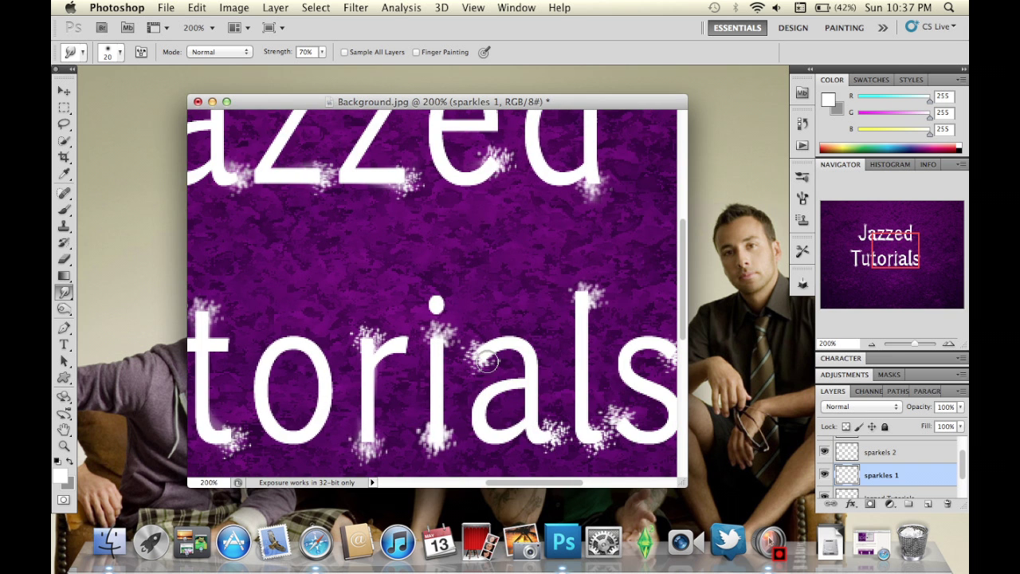
right_click(440, 436)
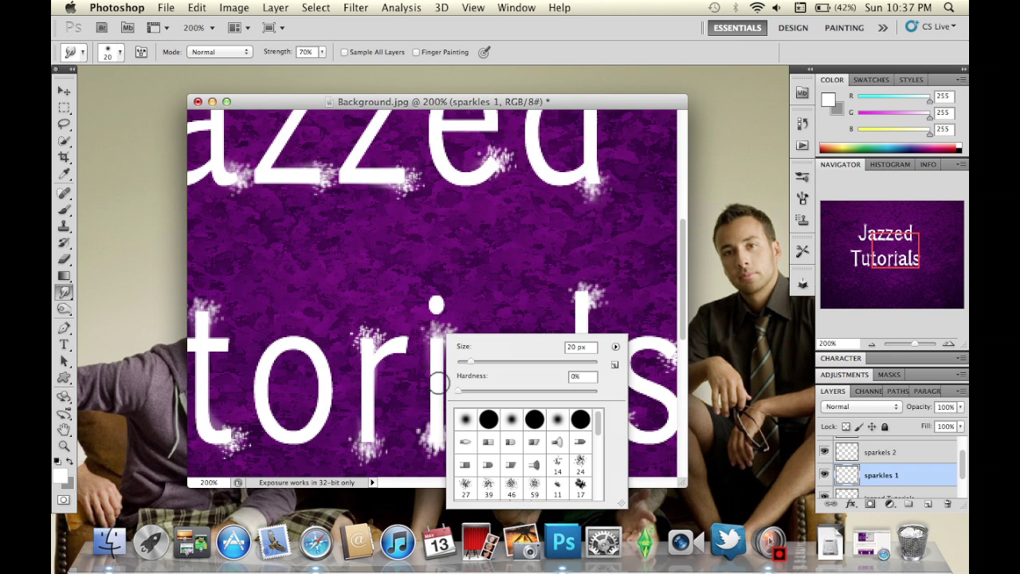
left_click(435, 410)
mouse_move(434, 431)
left_mouse_down()
mouse_move(469, 344)
mouse_move(482, 354)
mouse_move(540, 335)
mouse_move(558, 438)
mouse_move(536, 431)
mouse_move(525, 397)
left_mouse_up()
mouse_move(590, 293)
left_mouse_down()
mouse_move(586, 437)
mouse_move(576, 403)
mouse_move(588, 401)
mouse_move(683, 421)
left_mouse_up()
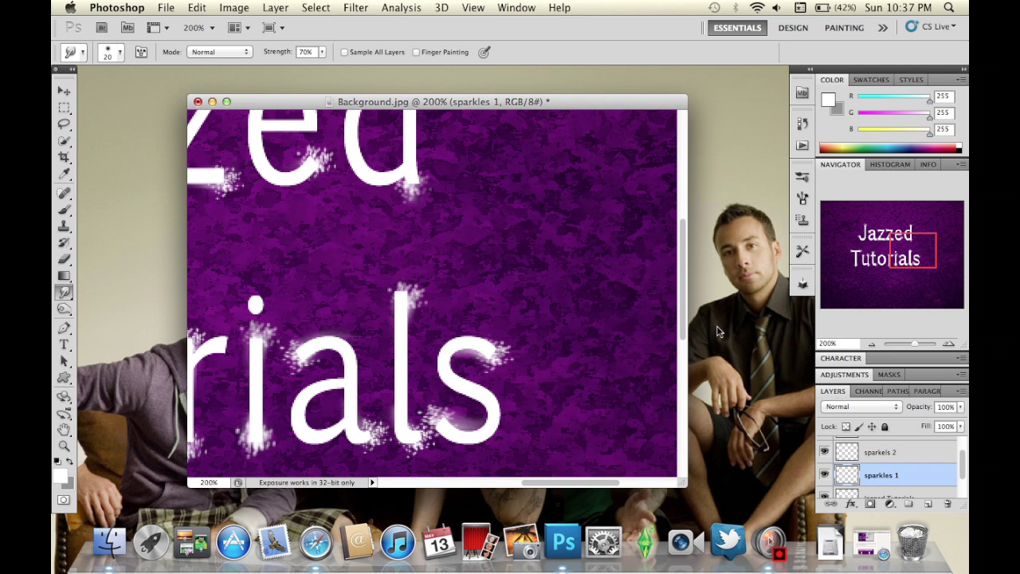
left_click(871, 344)
left_click(872, 344)
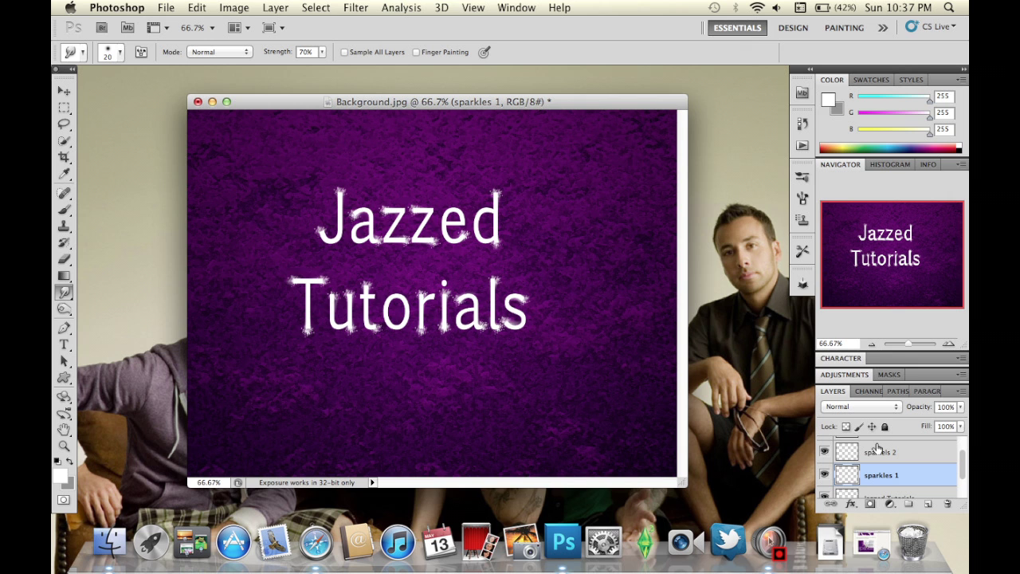
scroll(876, 449, "down", 2)
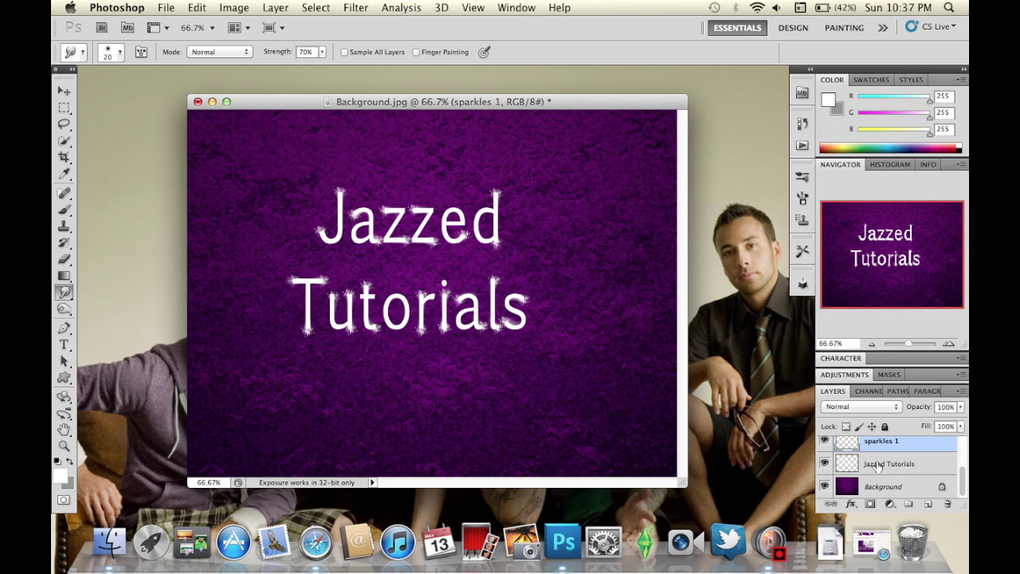
scroll(878, 466, "up", 1)
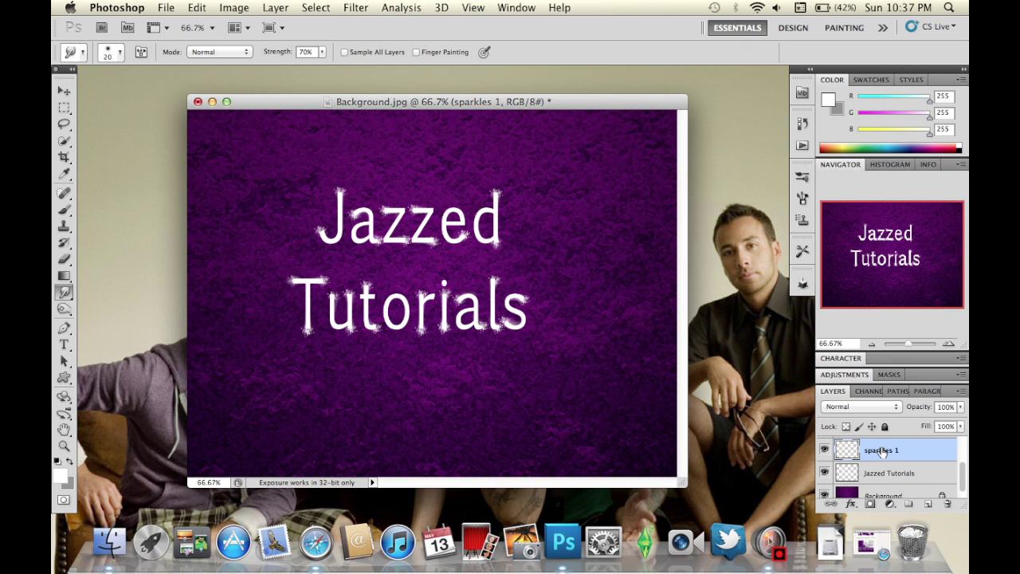
right_click(881, 451)
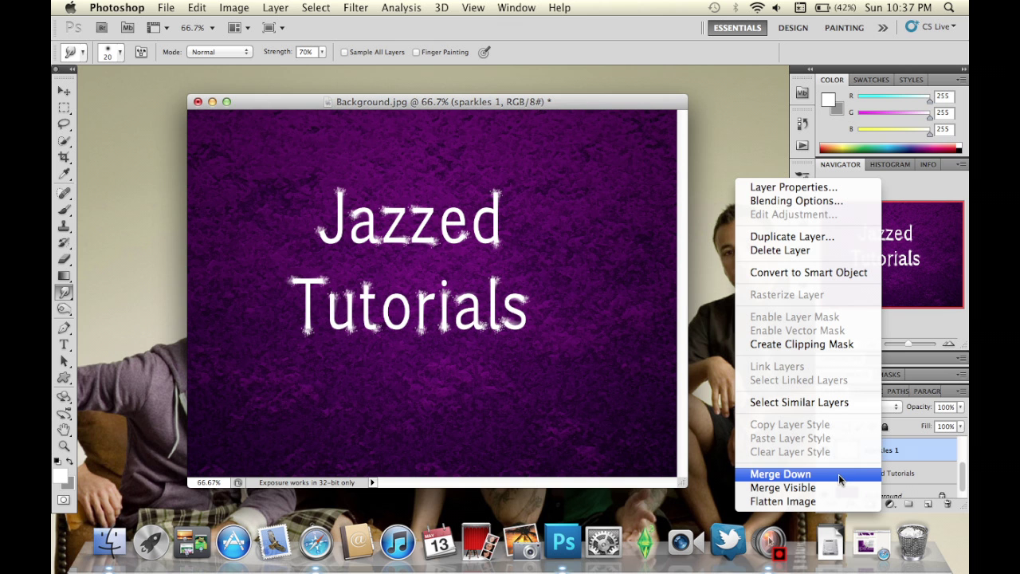
Merge sparkles 1 down into the Jazzed Tutorials layer and open its layer styles.
left_click(838, 474)
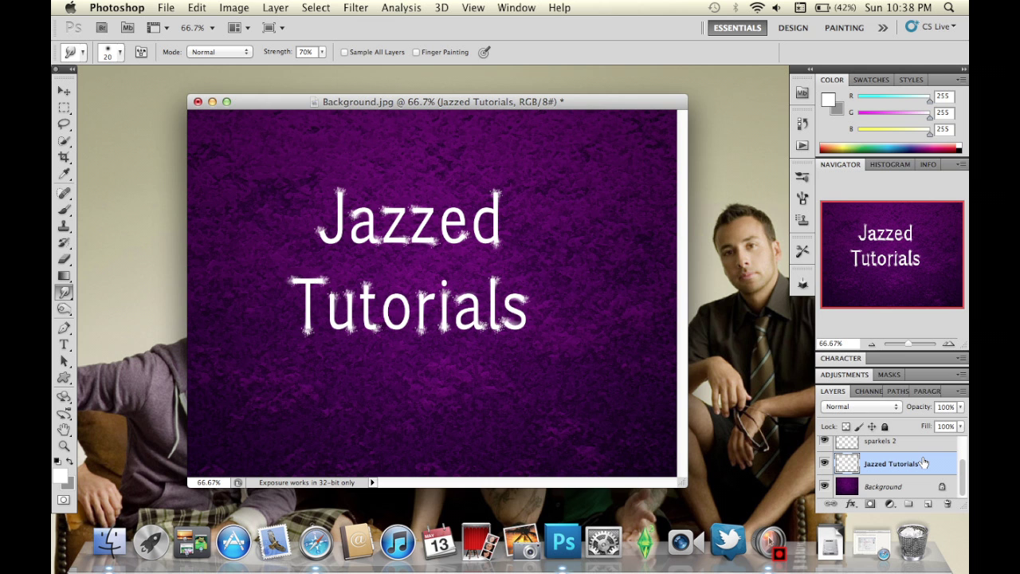
double_click(922, 463)
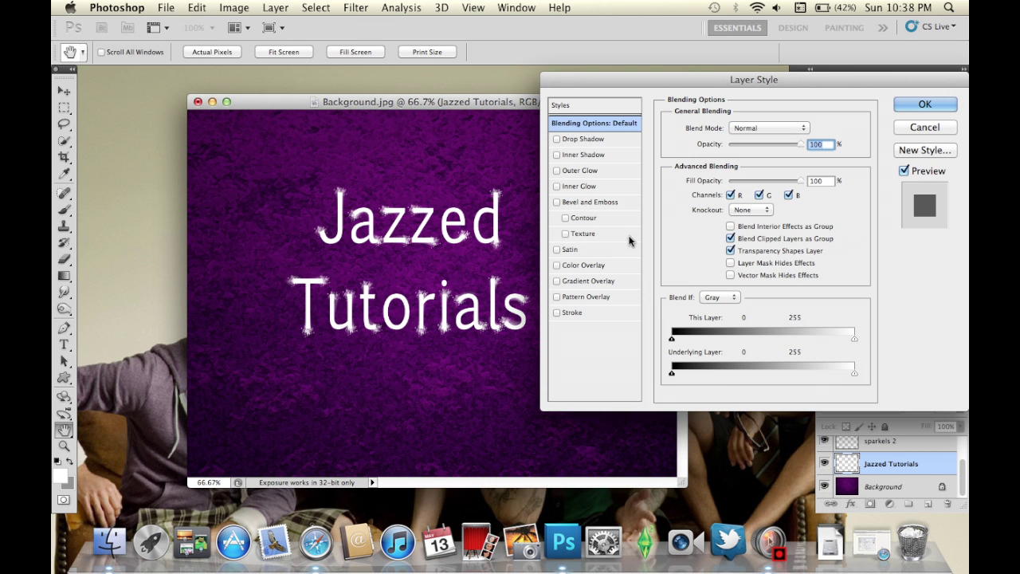
Add an Outer Glow in hot pink ff007e with a 9 px size.
left_click(609, 173)
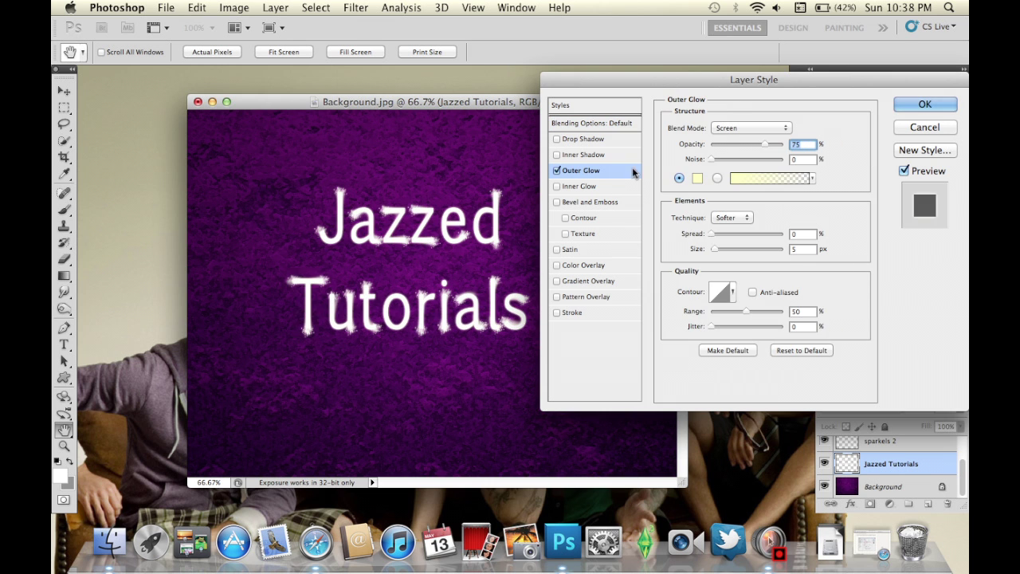
left_click(698, 188)
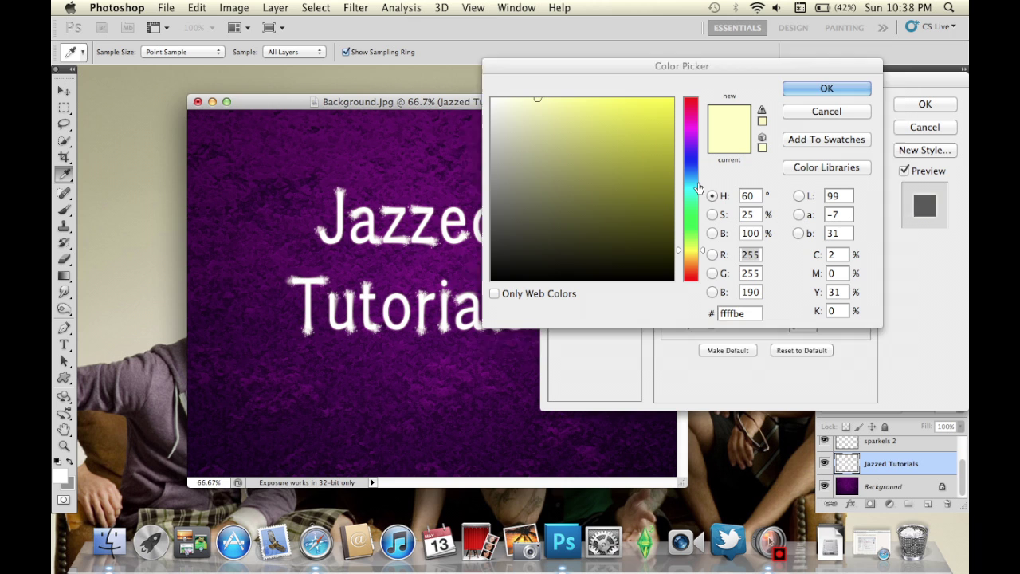
left_click(749, 313)
key("BackSpace")
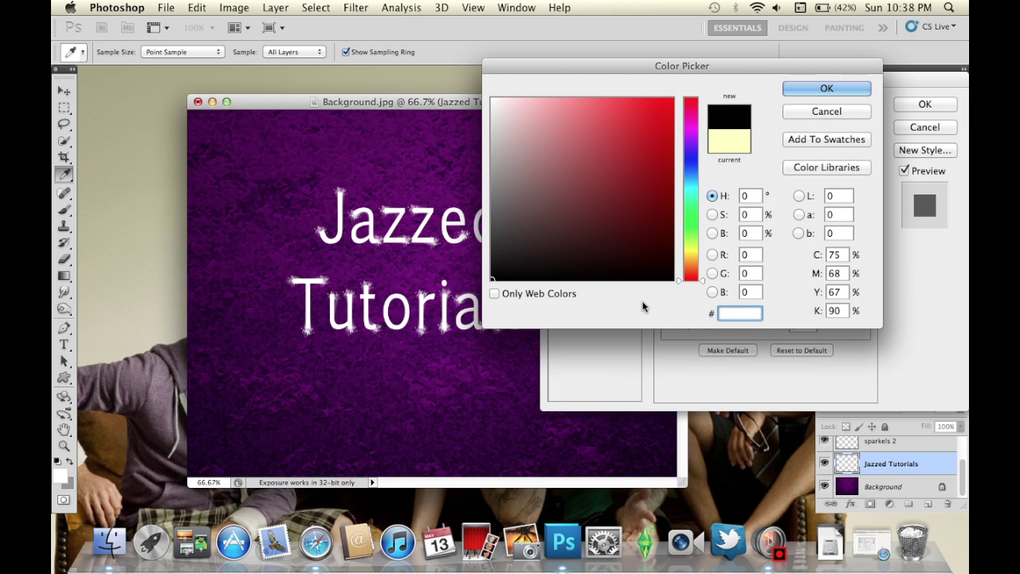
type("ff0")
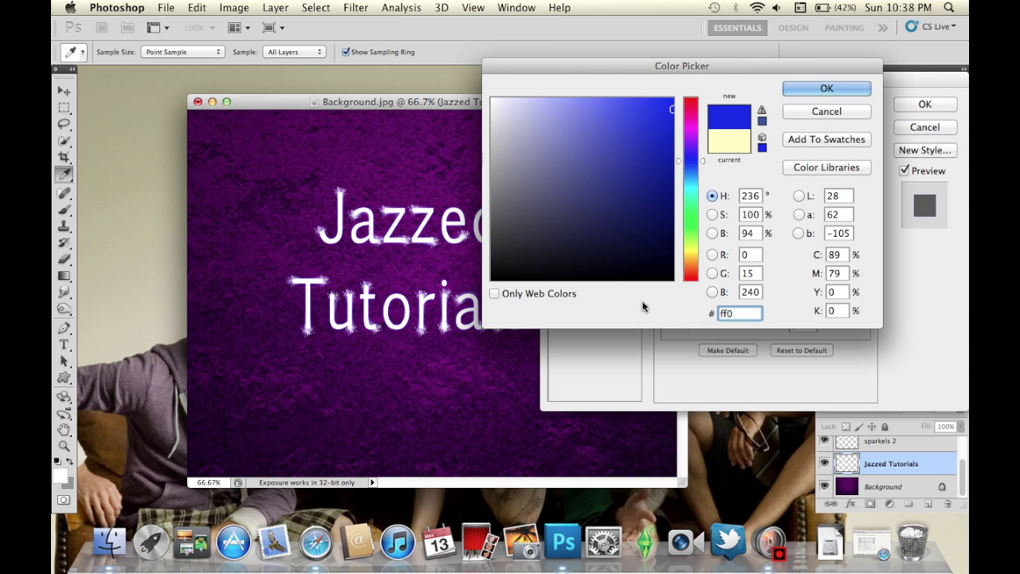
type("0")
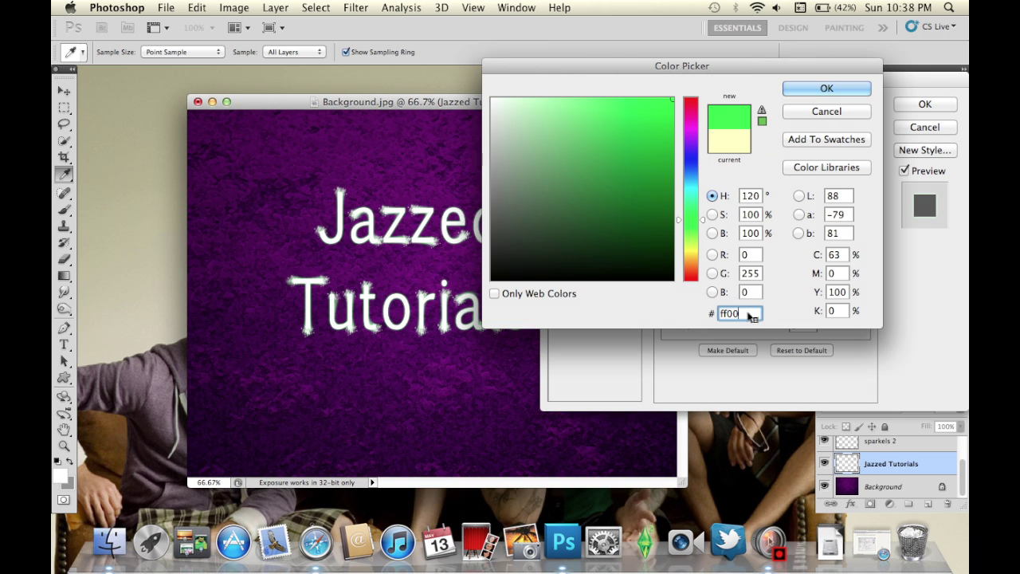
type("7e")
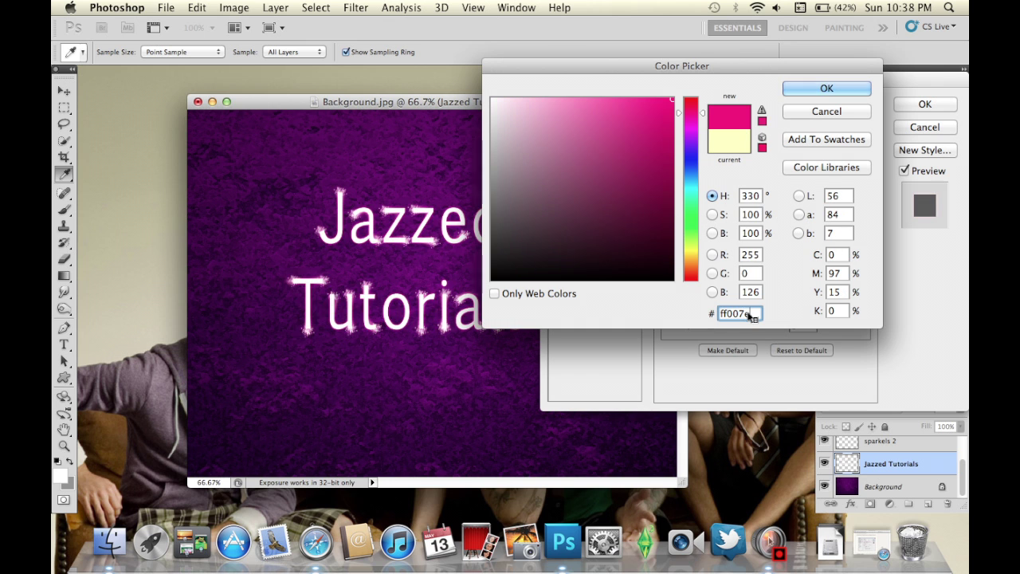
left_click(830, 82)
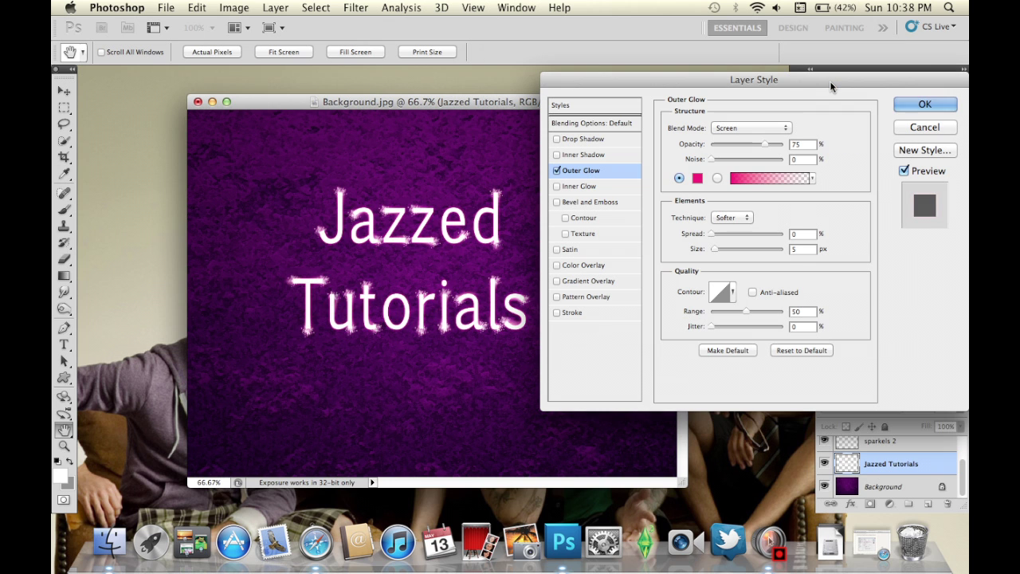
double_click(797, 250)
key("BackSpace")
type("9")
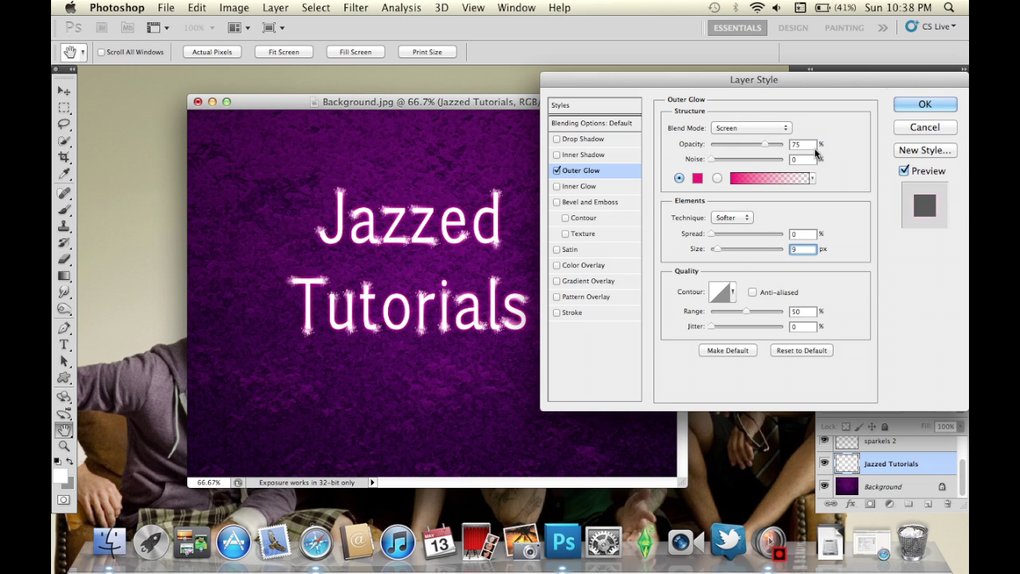
left_click(906, 104)
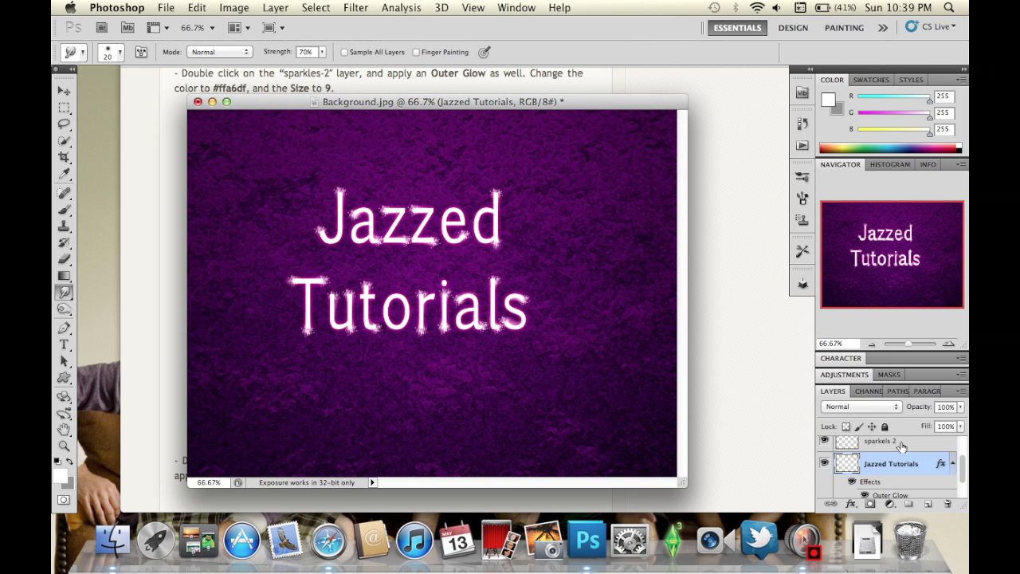
Add a ffa6df light pink Outer Glow, size 9 px, Linear Light blend mode, to sparkels 2.
double_click(901, 447)
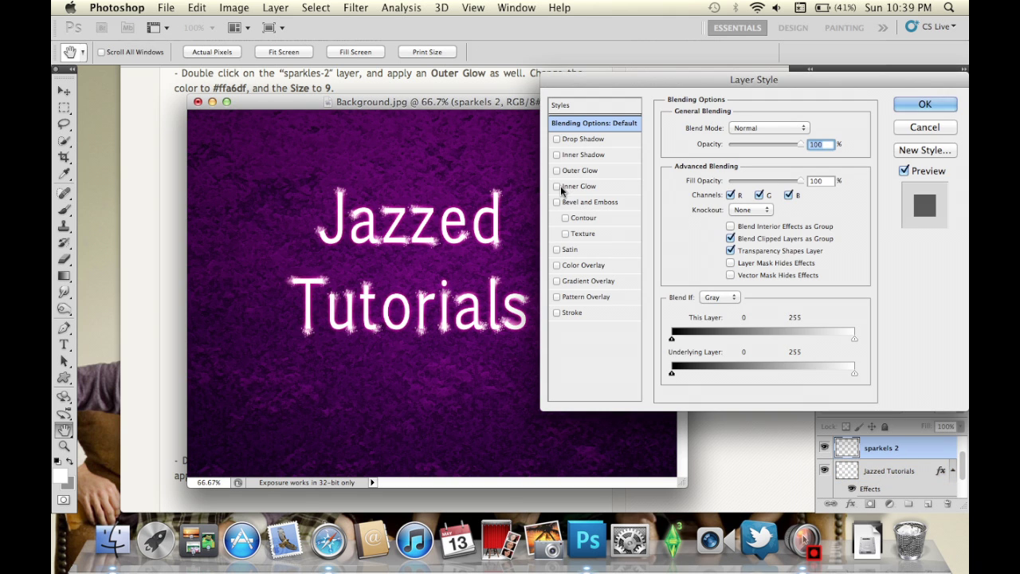
left_click(591, 170)
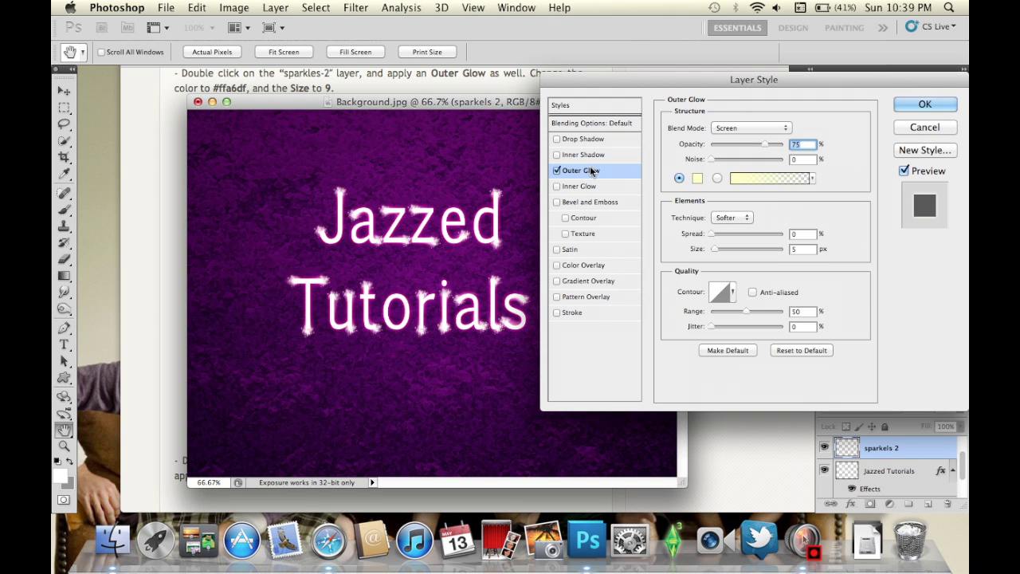
left_click(698, 178)
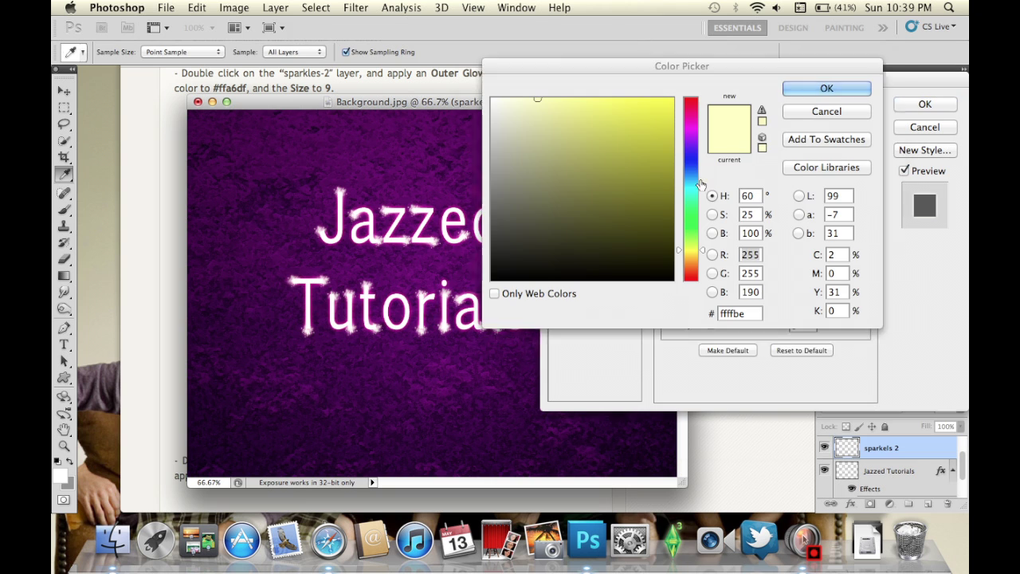
double_click(754, 316)
type("ffa6df")
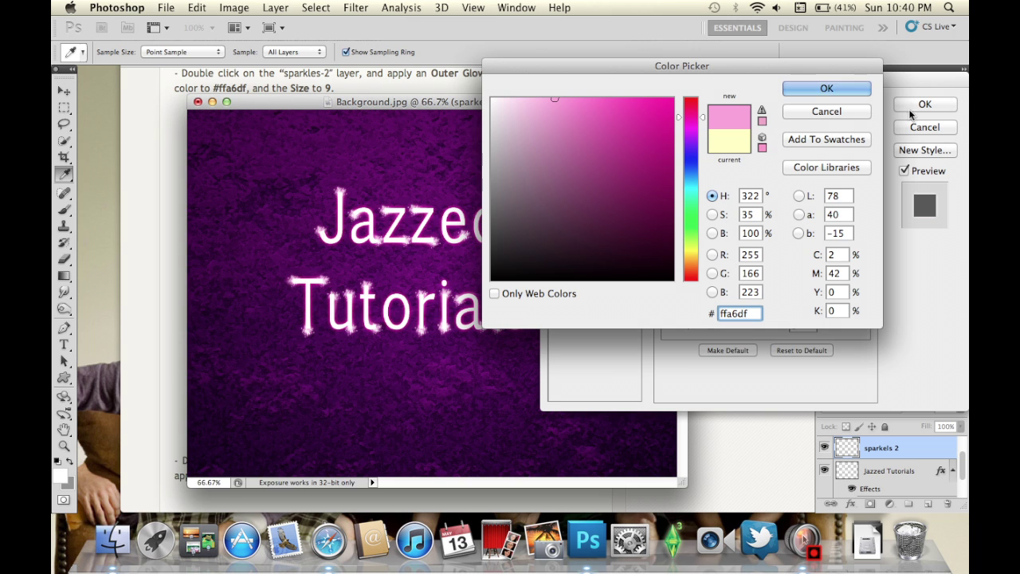
left_click(813, 87)
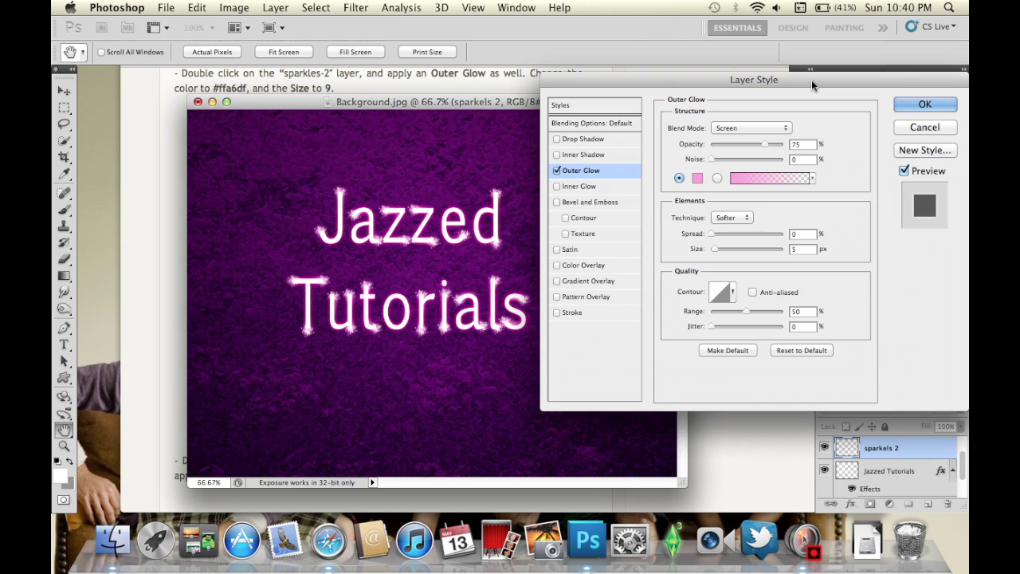
left_click(803, 249)
type("9")
left_click(753, 127)
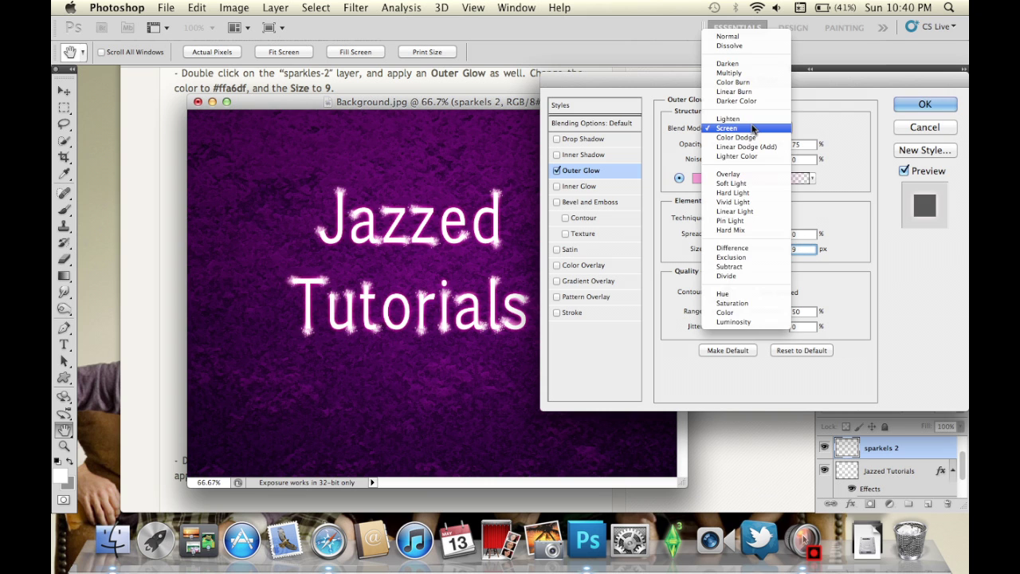
left_click(762, 208)
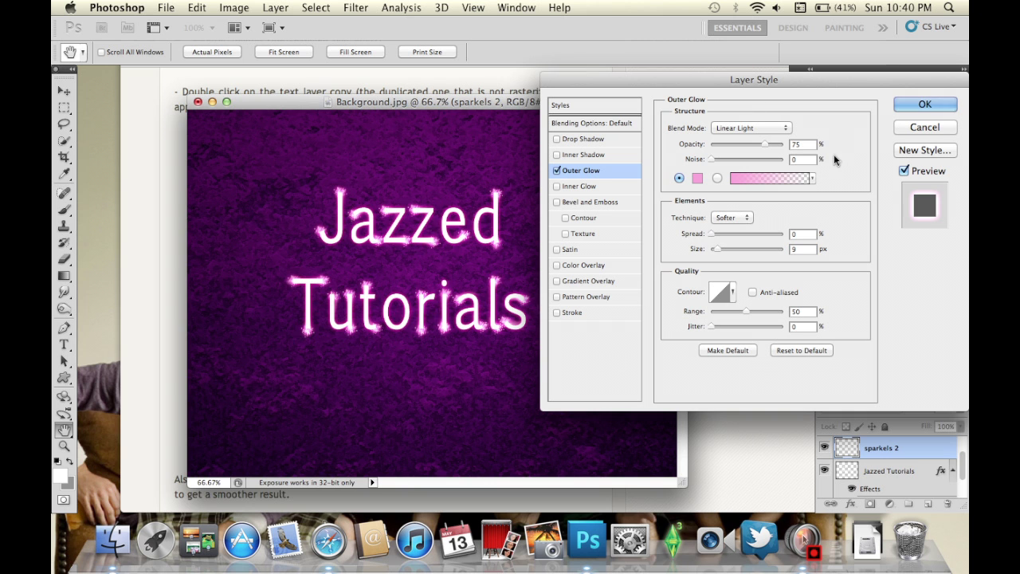
left_click(925, 104)
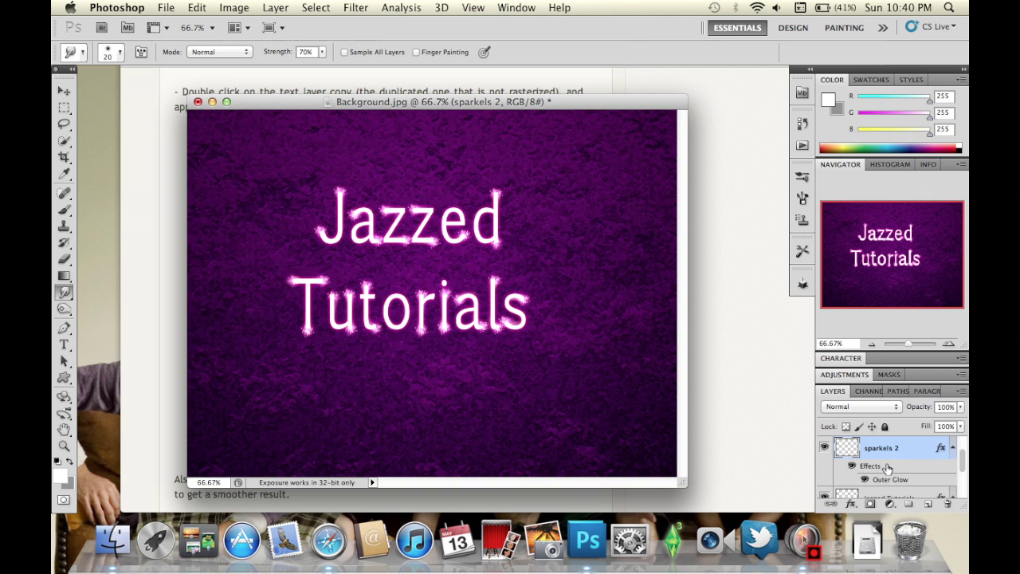
scroll(887, 470, "up", 2)
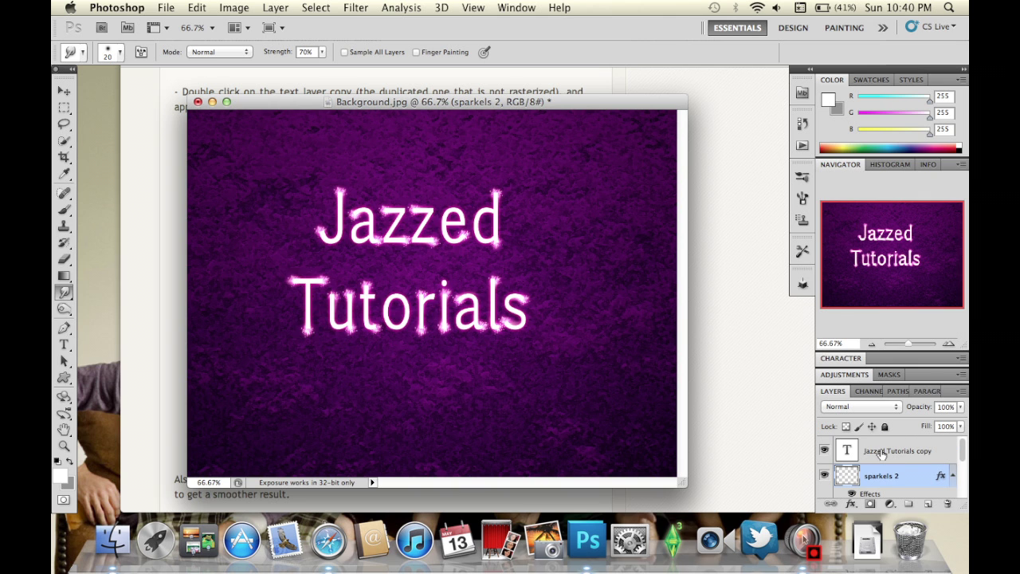
Enable Bevel and Emboss with Contour on the Jazzed Tutorials copy layer.
double_click(881, 451)
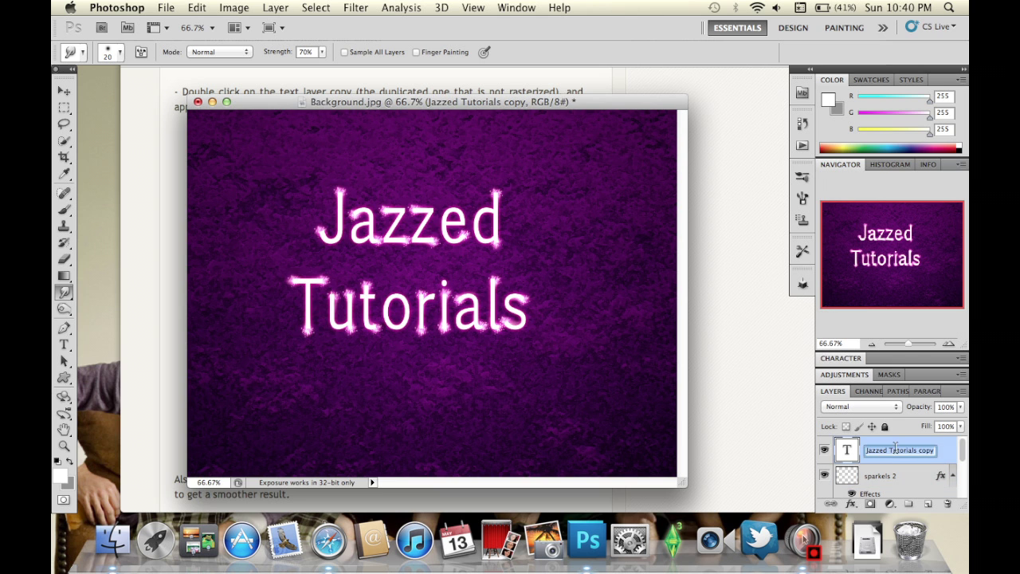
double_click(949, 451)
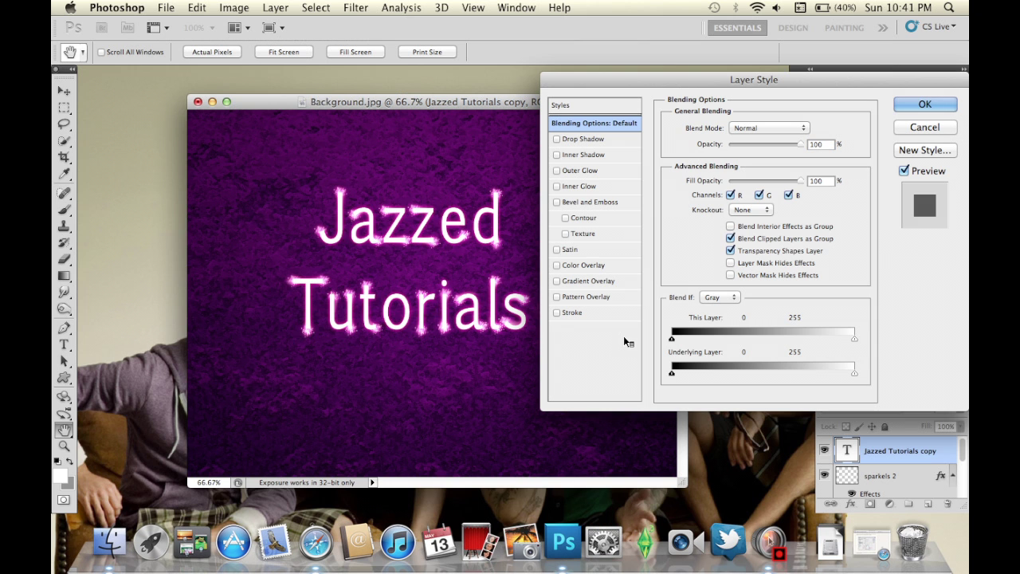
left_click(605, 204)
left_click(566, 219)
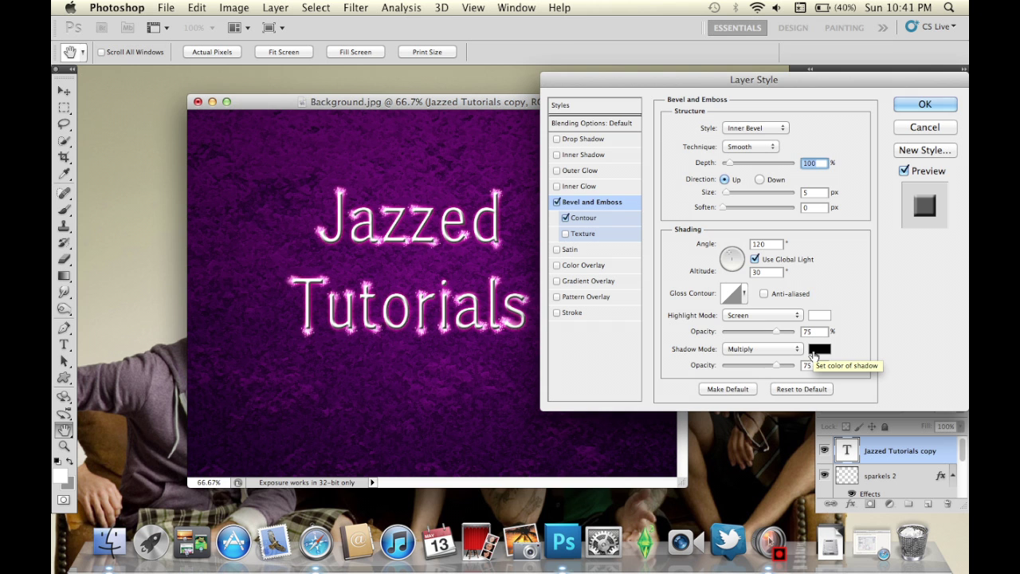
Set the bevel's shadow colour to magenta c54db8 and view the contour settings.
left_click(814, 356)
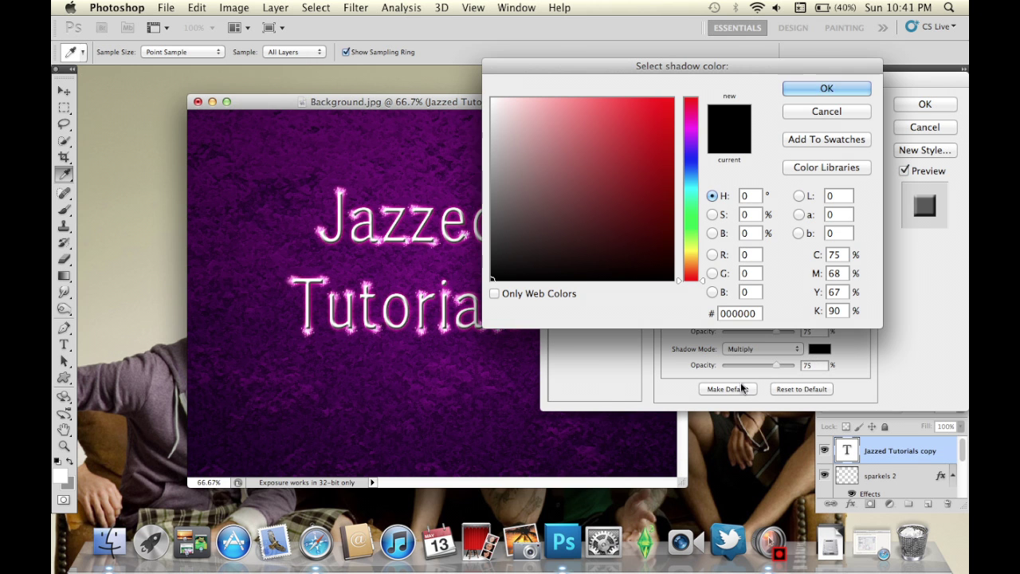
key("super+Tab")
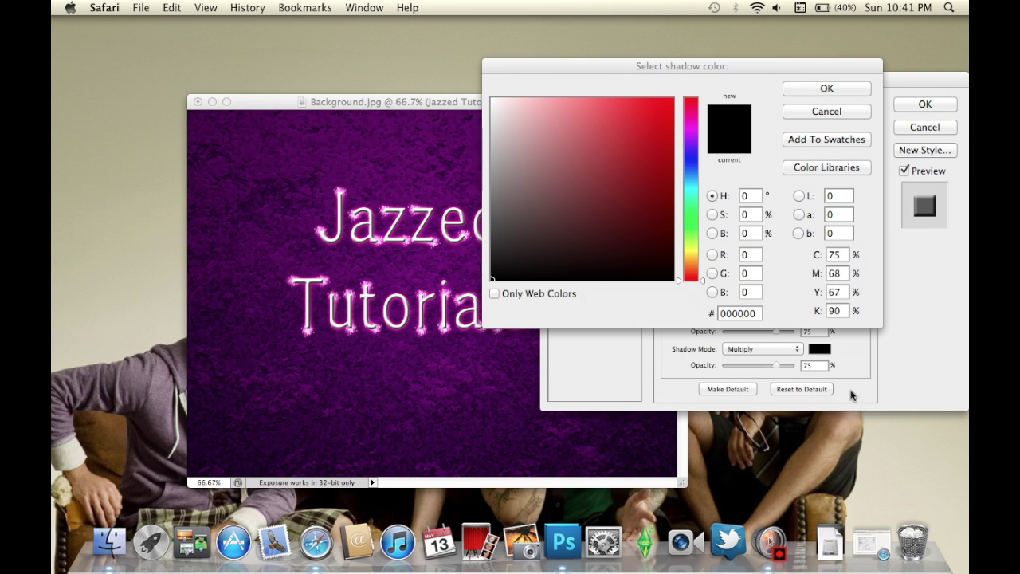
left_click(756, 313)
key("super+a")
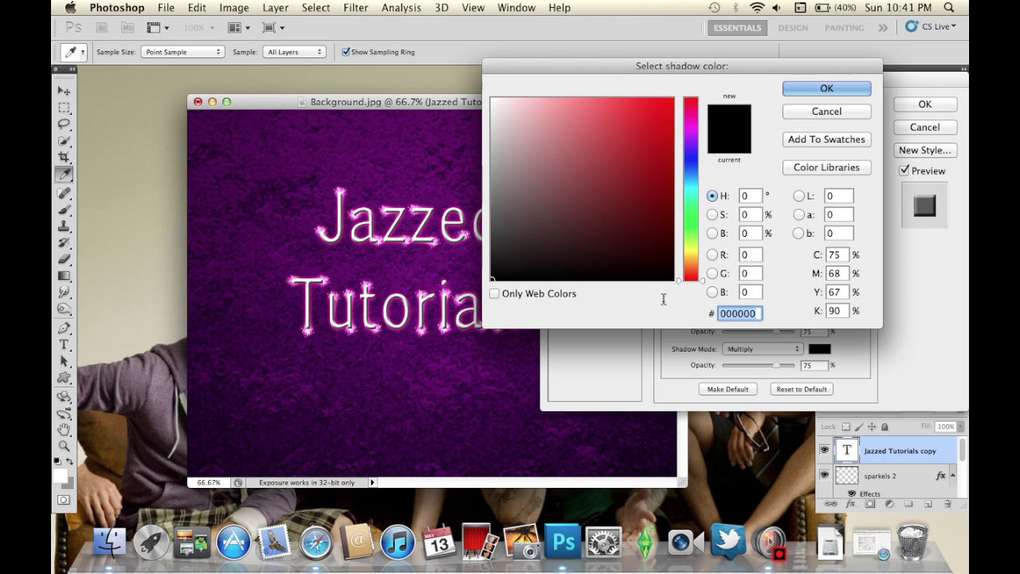
key("BackSpace")
type("c5")
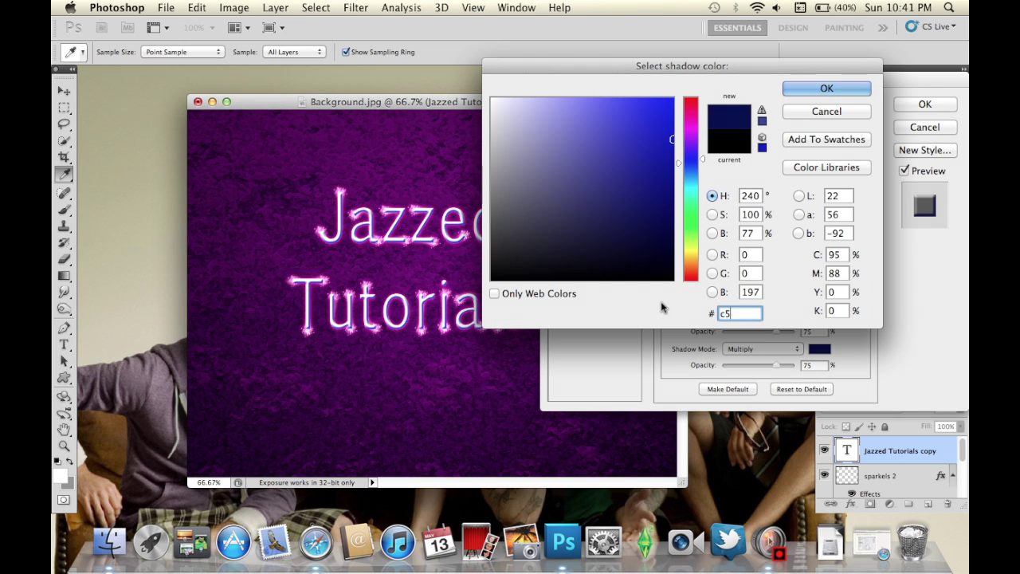
type("4db8")
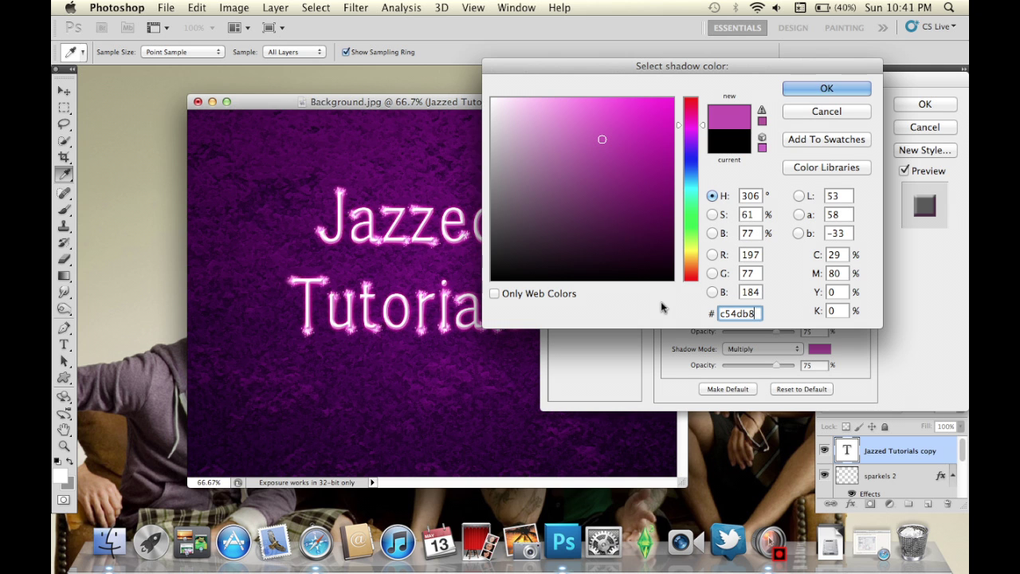
left_click(802, 93)
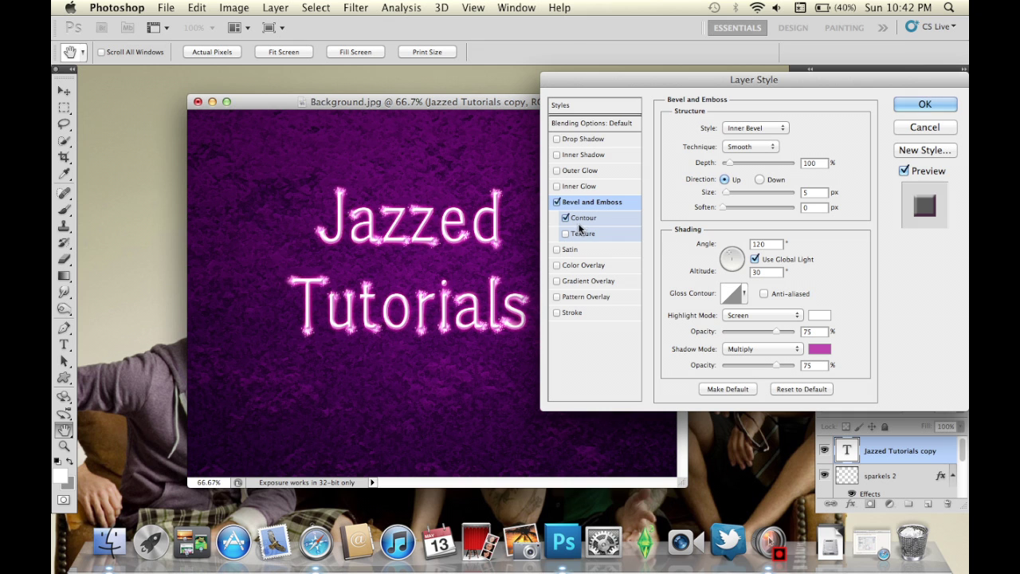
left_click(589, 221)
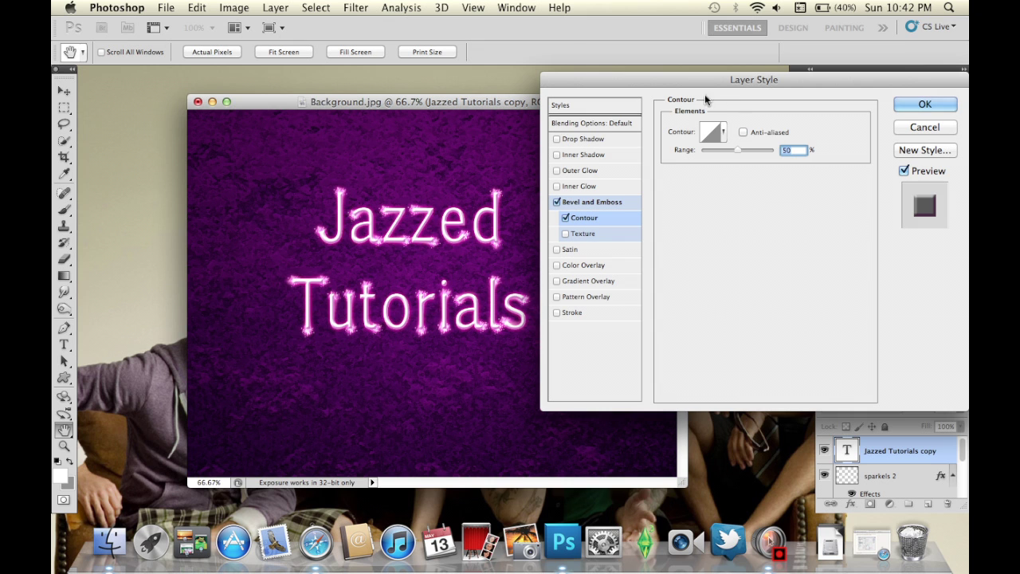
Make the bevel contour anti-aliased and apply the layer style to Jazzed Tutorials copy.
left_click(744, 132)
left_click(906, 106)
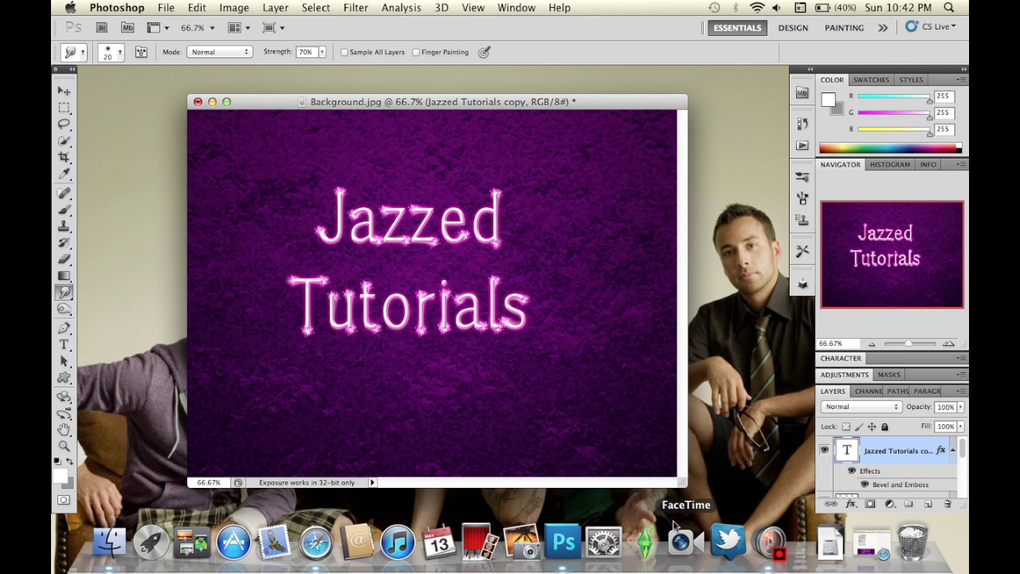
Drag sparkels 2 above Jazzed Tutorials copy in the Layers panel.
scroll(923, 476, "down", 2)
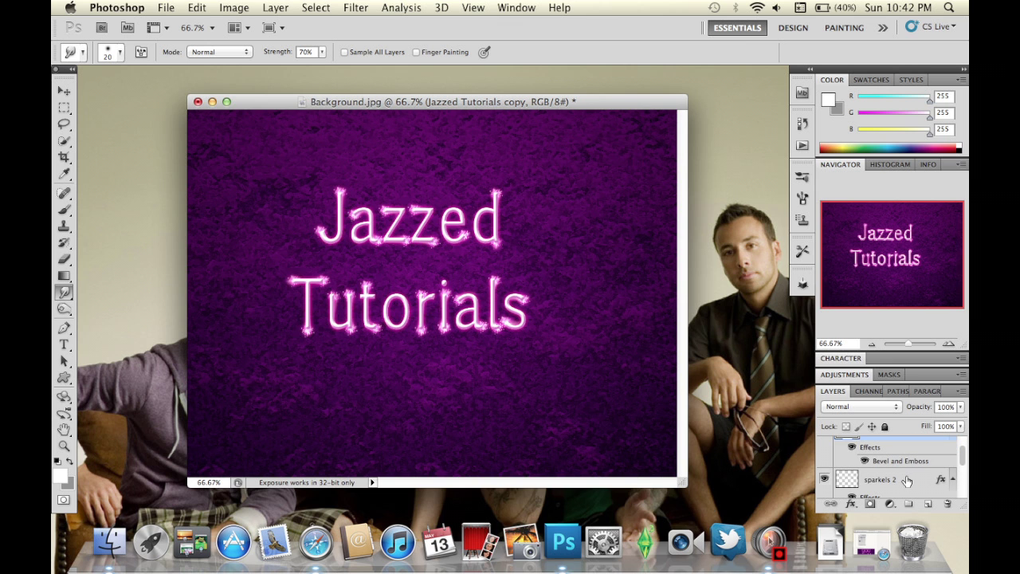
left_click(906, 480)
left_click_drag(906, 480, 914, 438)
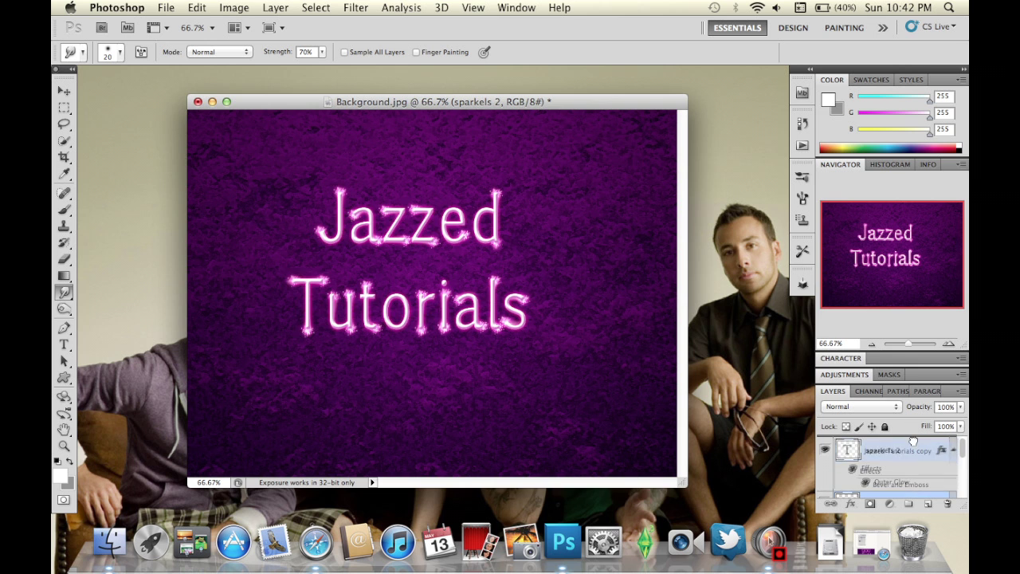